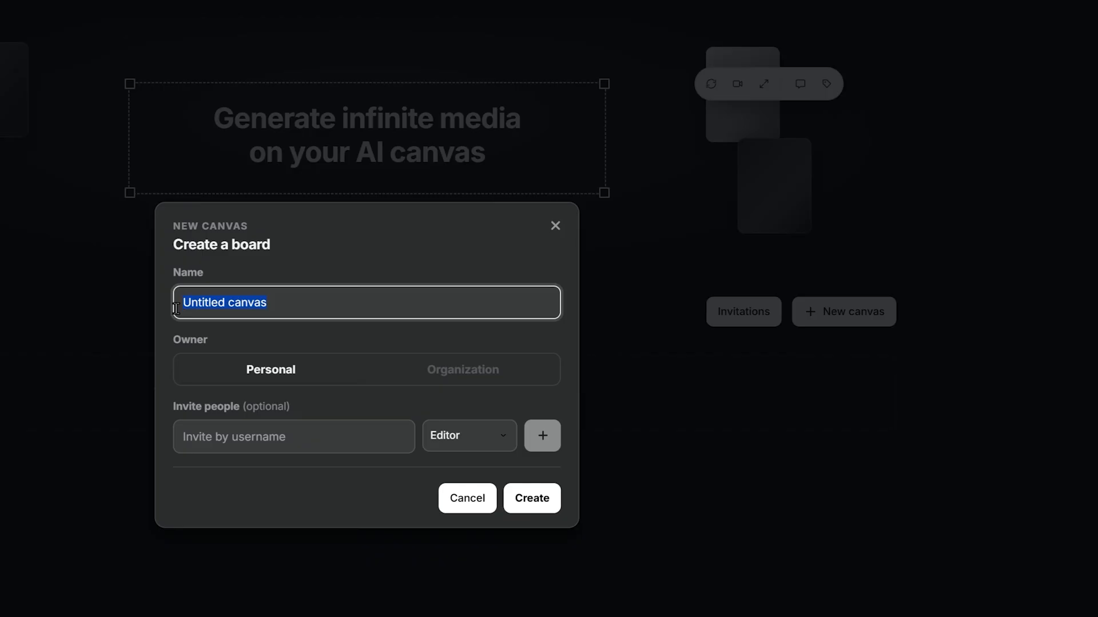
# Name the new board Tutorial Canvas and add a collaborator by username with the Editor role.
pyautogui.write('Tutoria')
pyautogui.click(260, 435)
pyautogui.write('misch')
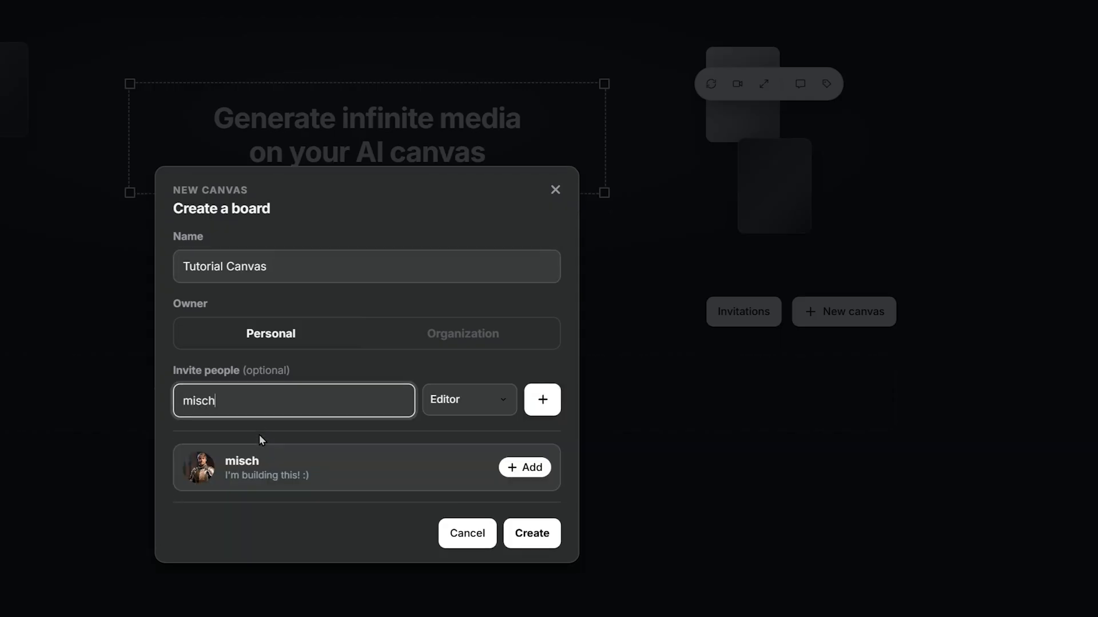
pyautogui.click(518, 468)
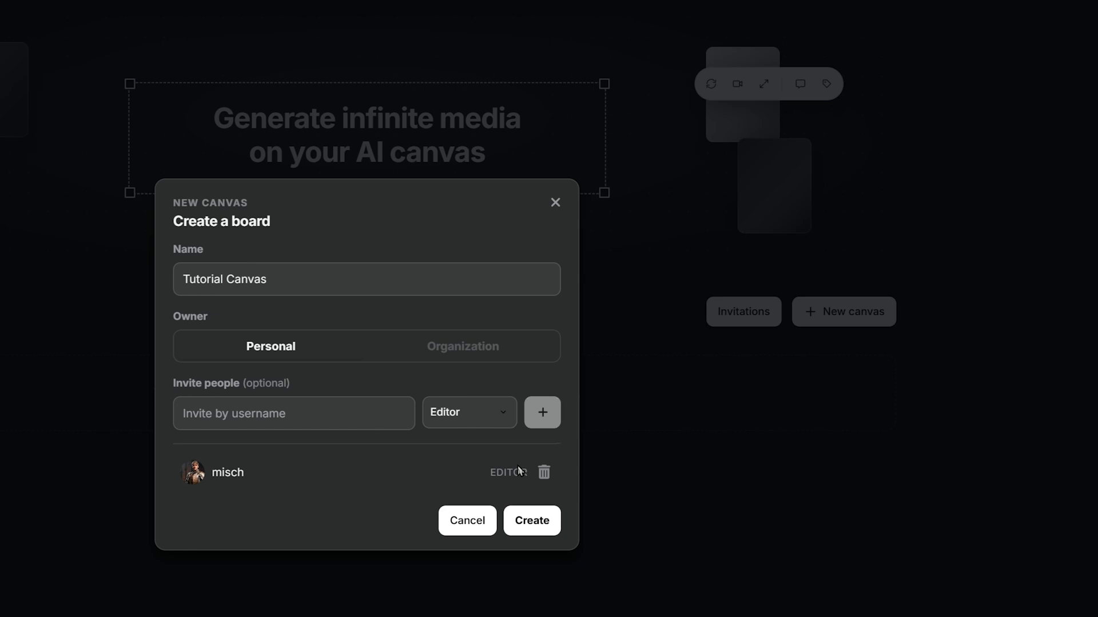
# Remove the invited collaborator and create the board under Personal ownership.
pyautogui.click(544, 472)
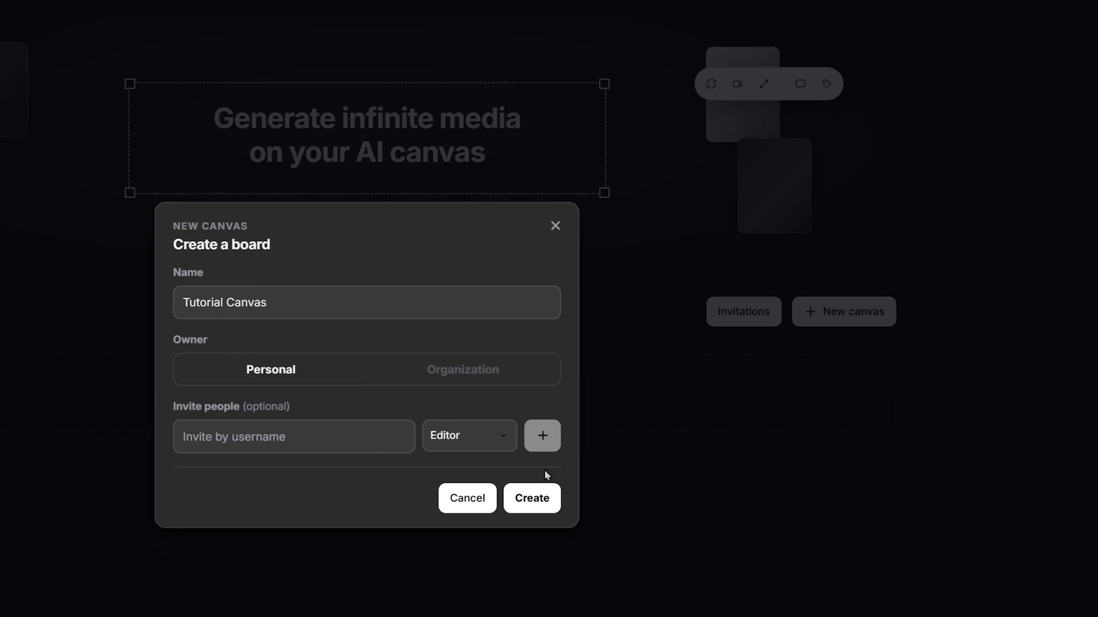
pyautogui.click(460, 443)
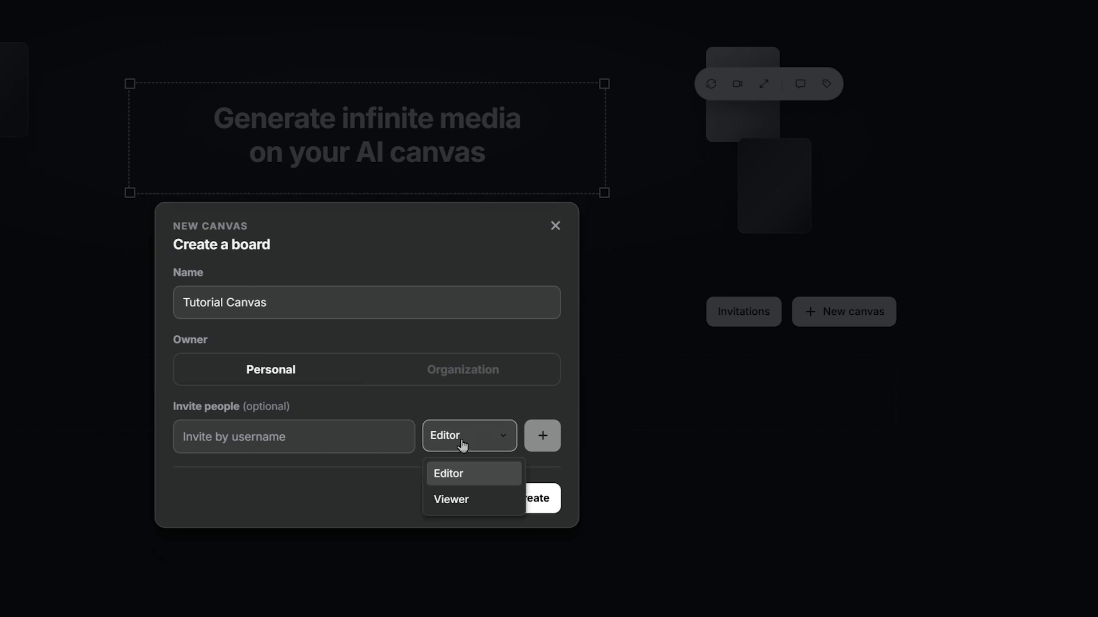
pyautogui.click(352, 464)
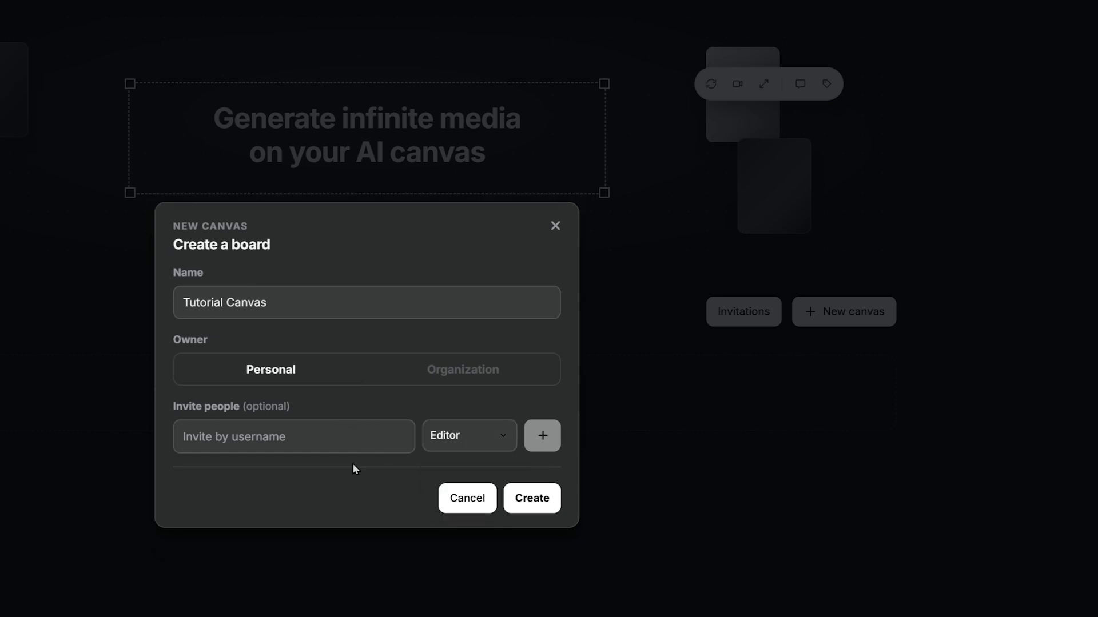
pyautogui.click(529, 500)
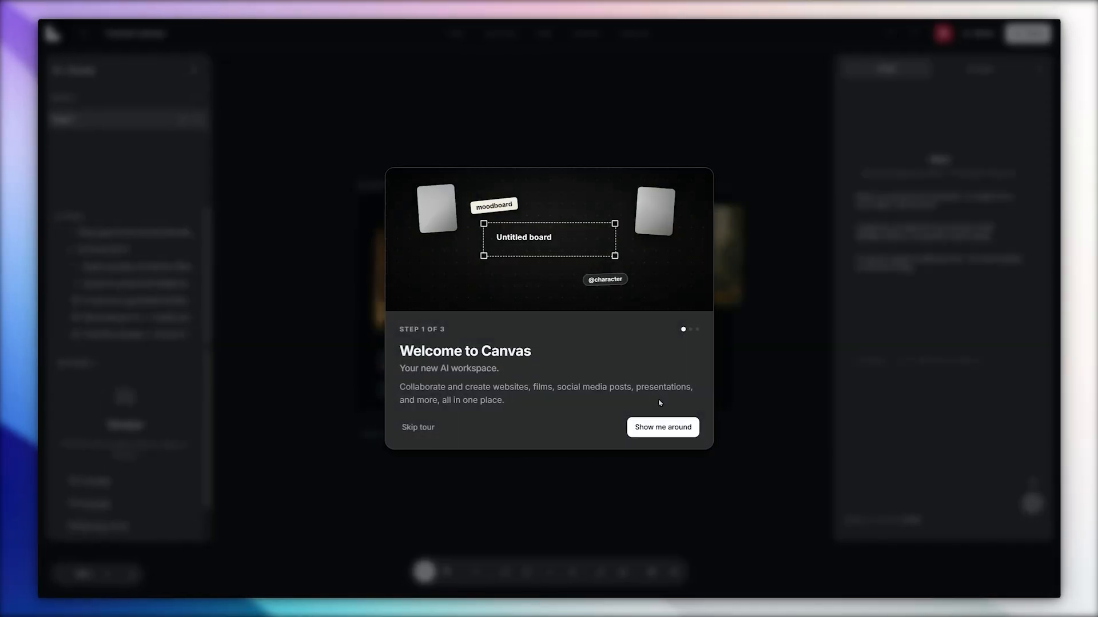
# Go through the three-part welcome tour and open the full Canvas shortcuts reference.
pyautogui.click(655, 429)
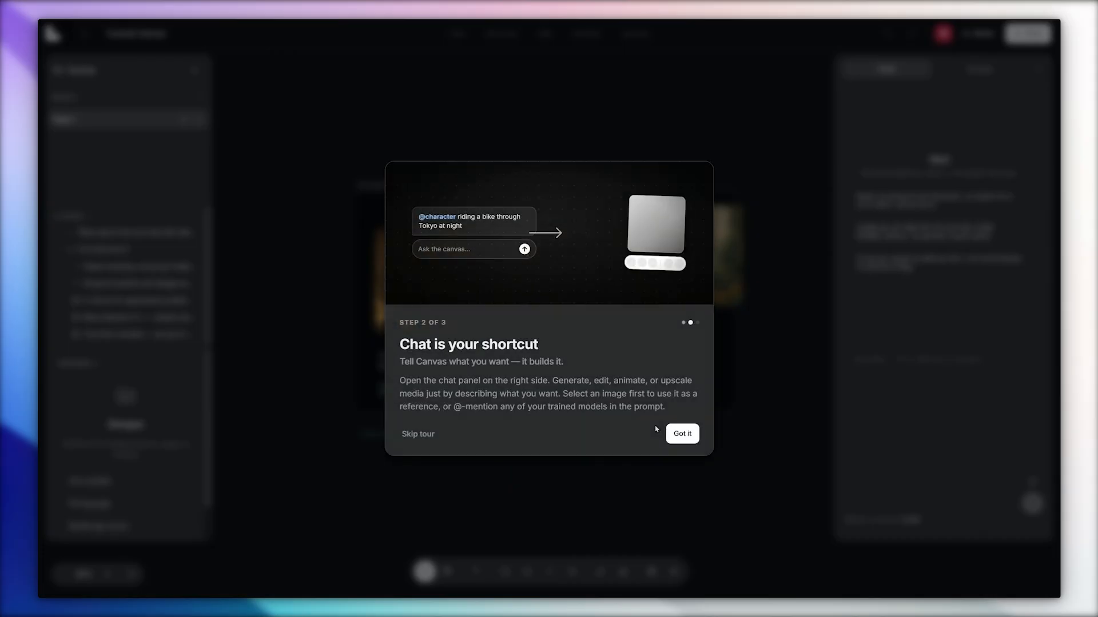
pyautogui.click(676, 433)
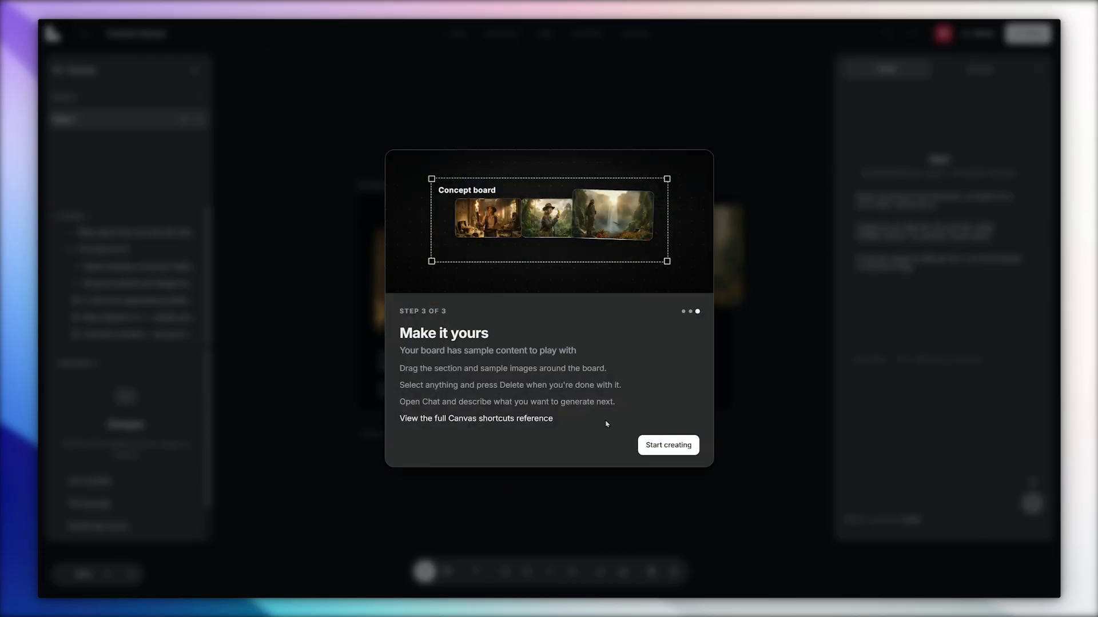
pyautogui.click(522, 419)
# Skim through the Canvas shortcuts reference and finish the tour to start creating.
pyautogui.scroll(-3, 344, 452)
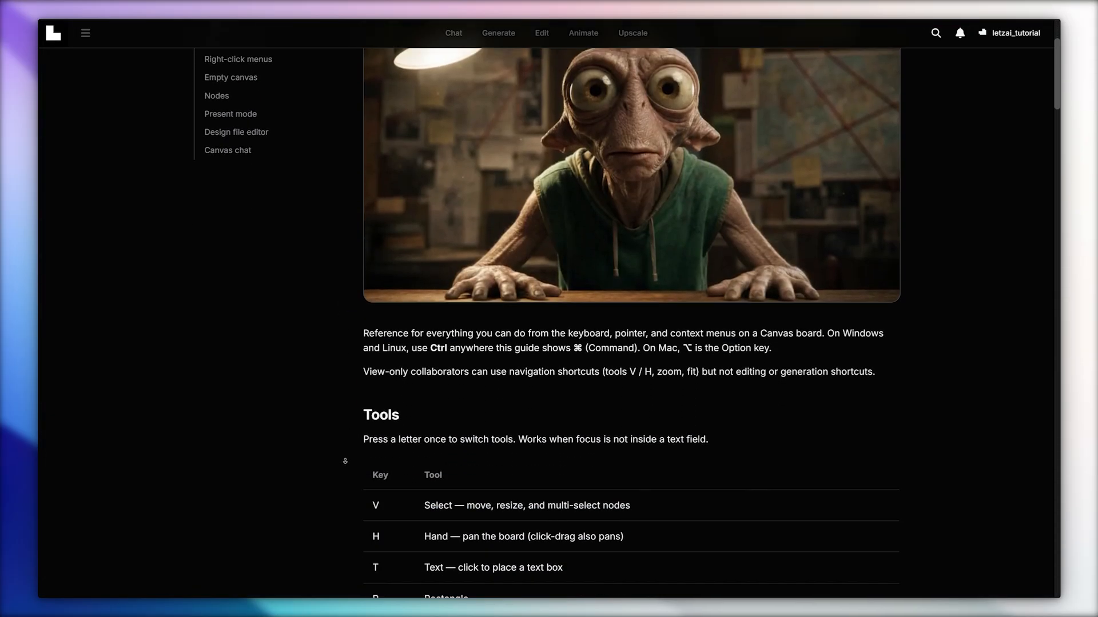
pyautogui.scroll(-10, 344, 461)
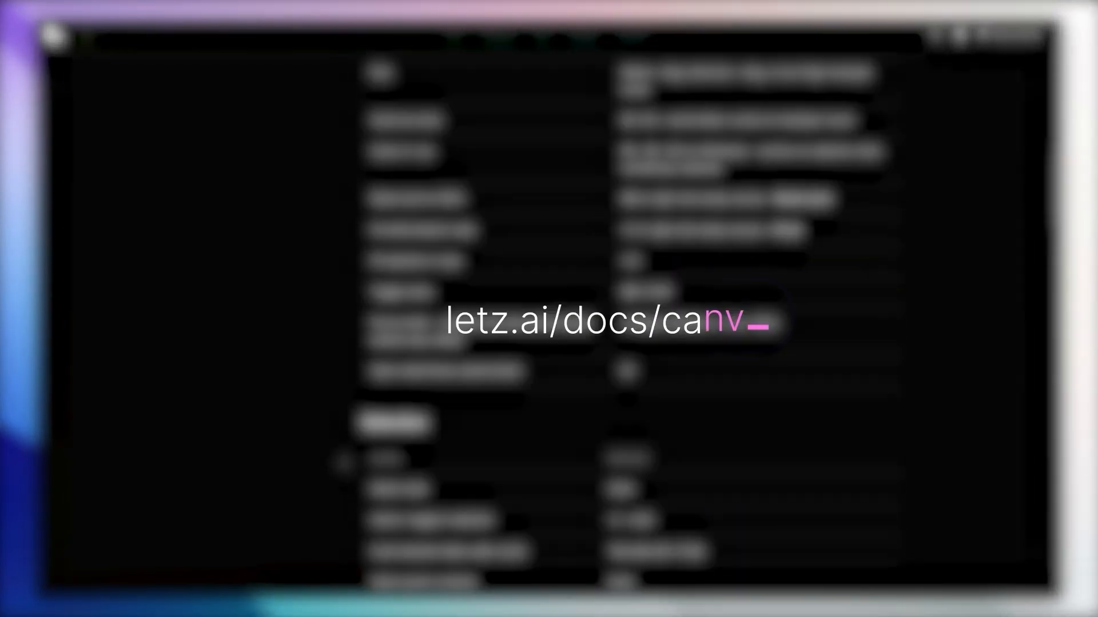
pyautogui.scroll(-10, 629, 320)
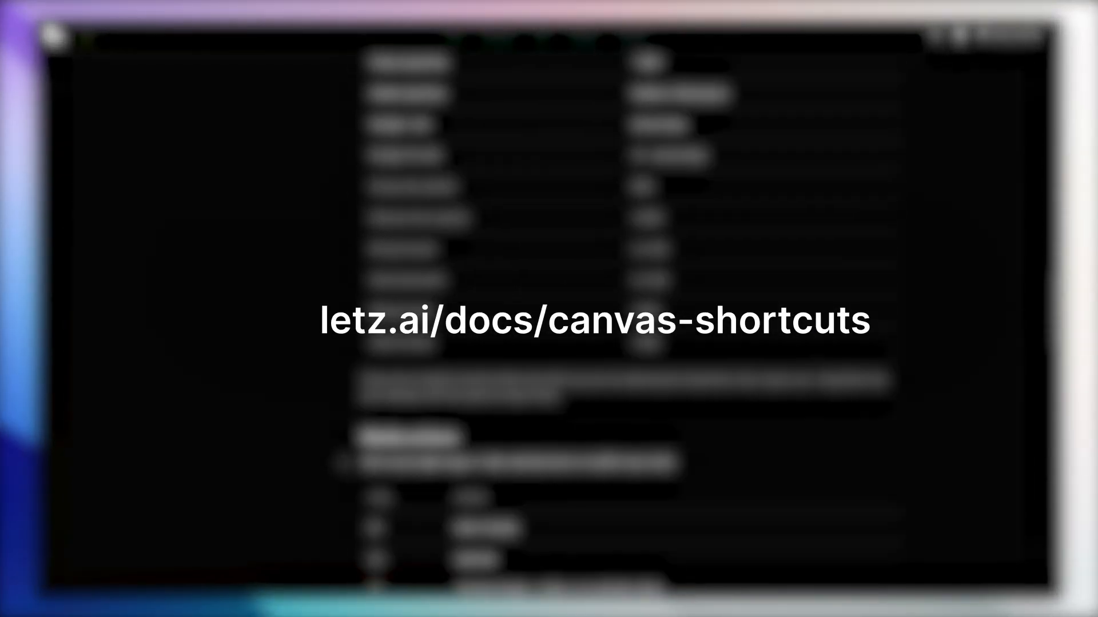
pyautogui.scroll(-10, 343, 464)
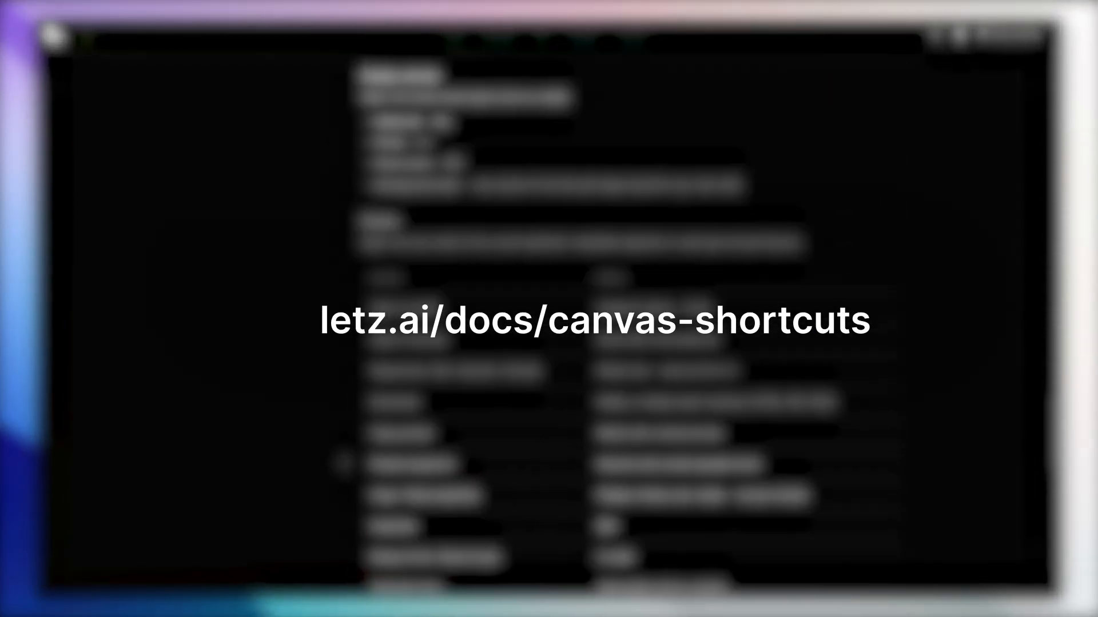
pyautogui.scroll(-5, 343, 464)
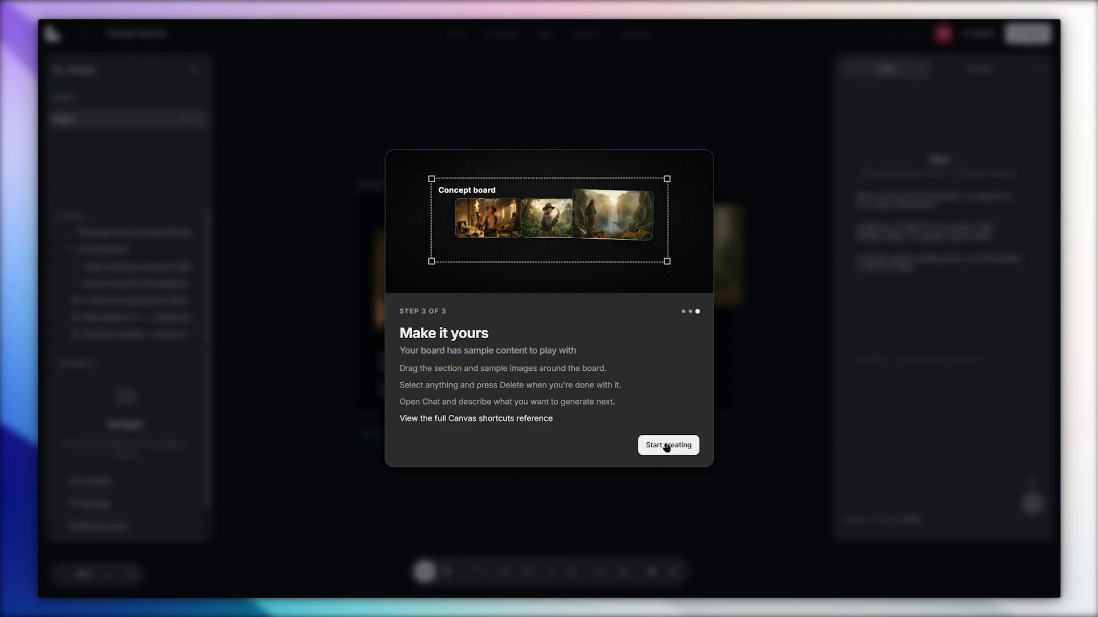
pyautogui.click(667, 448)
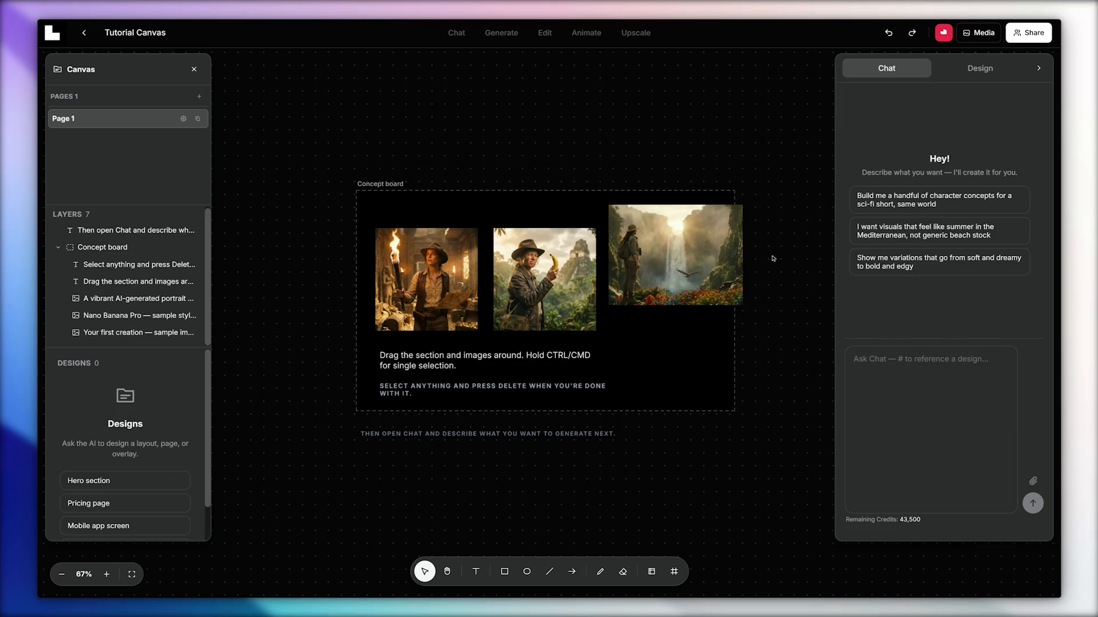
# Move the waterfall image up so it sits partly outside the Concept board's upper-right corner.
pyautogui.click(691, 262)
pyautogui.moveTo(691, 262); pyautogui.dragTo(704, 182)
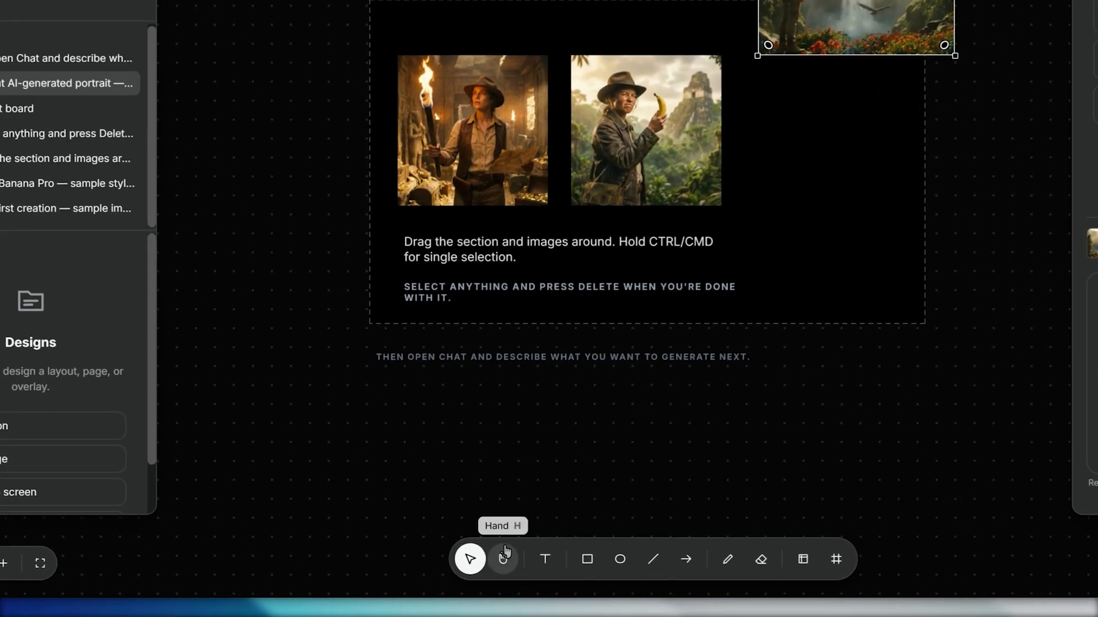
# Add a text reading "Hello world" below the Concept board.
pyautogui.click(503, 555)
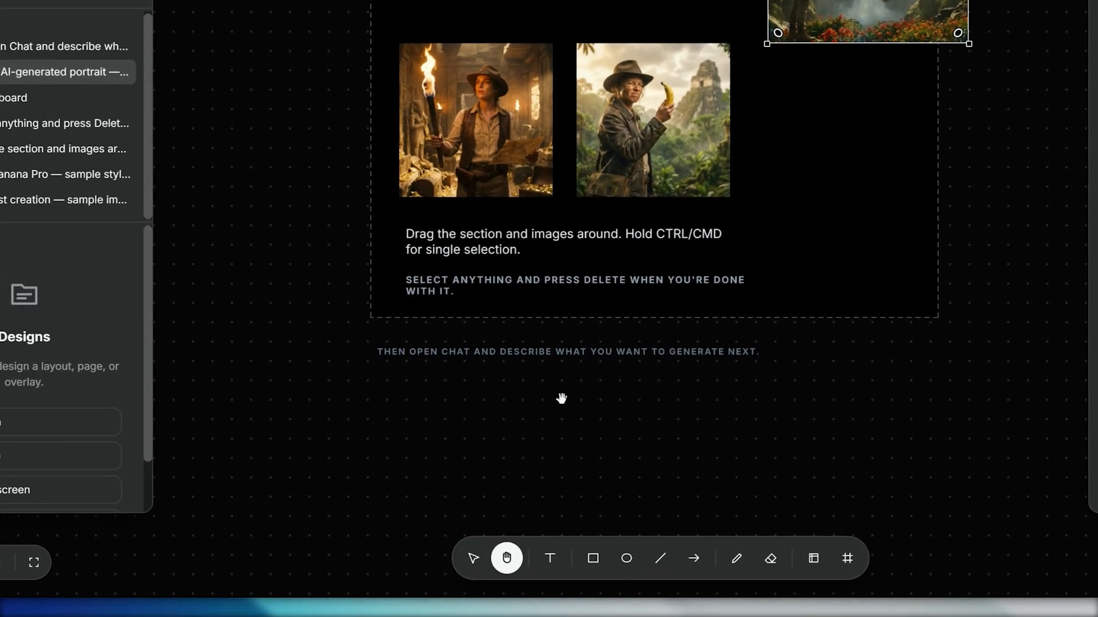
pyautogui.moveTo(586, 344); pyautogui.dragTo(479, 77)
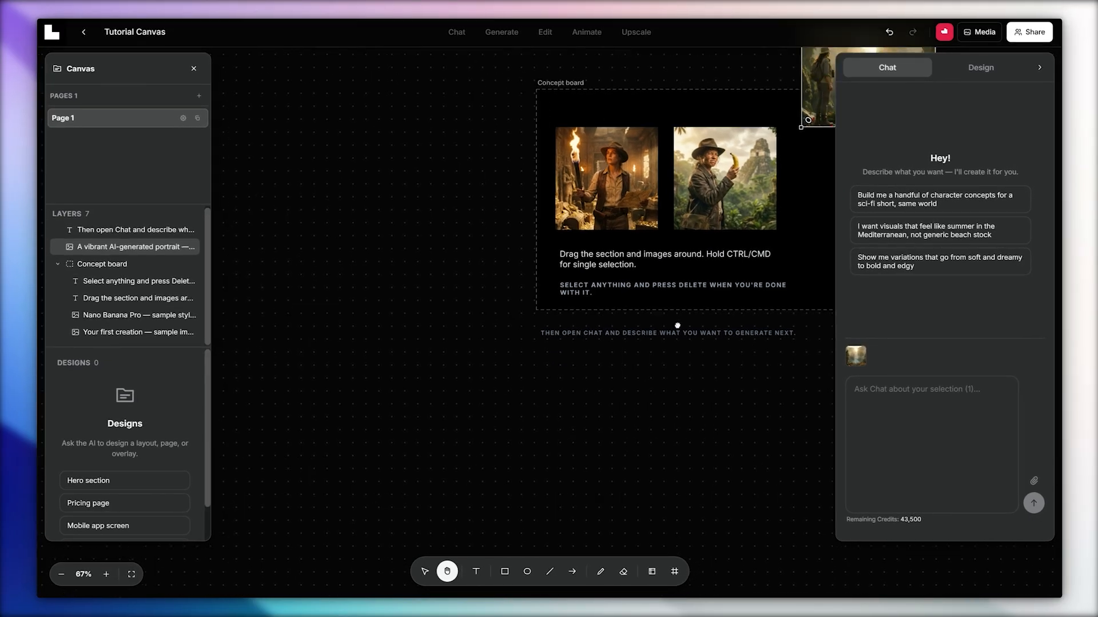
pyautogui.moveTo(427, 251); pyautogui.dragTo(511, 405)
pyautogui.click(475, 571)
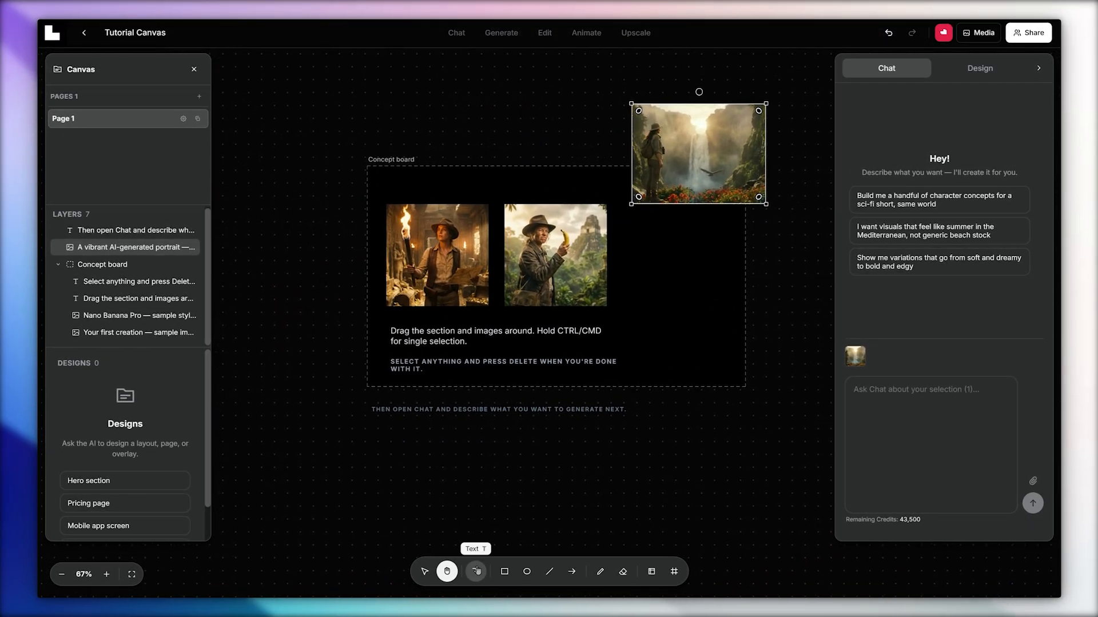
pyautogui.click(386, 438)
pyautogui.write('Hello world')
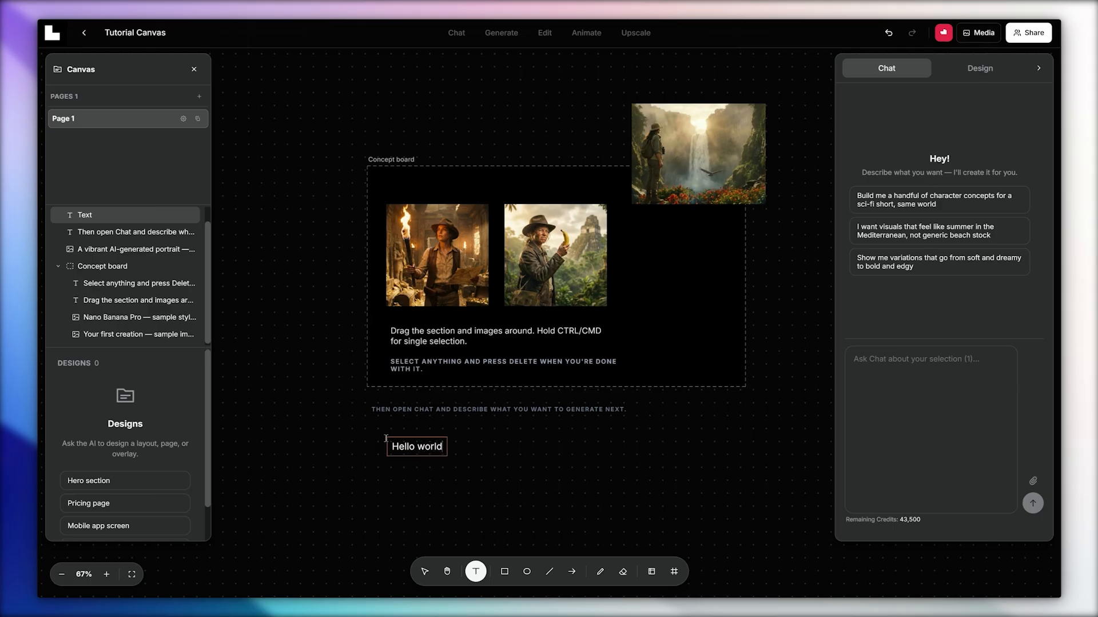
pyautogui.press('Escape')
# Draw a large rectangle covering the whole Concept board area and a tall ellipse to its left.
pyautogui.press('r')
pyautogui.moveTo(311, 73); pyautogui.dragTo(791, 486)
pyautogui.click(526, 569)
pyautogui.moveTo(239, 255); pyautogui.dragTo(302, 365)
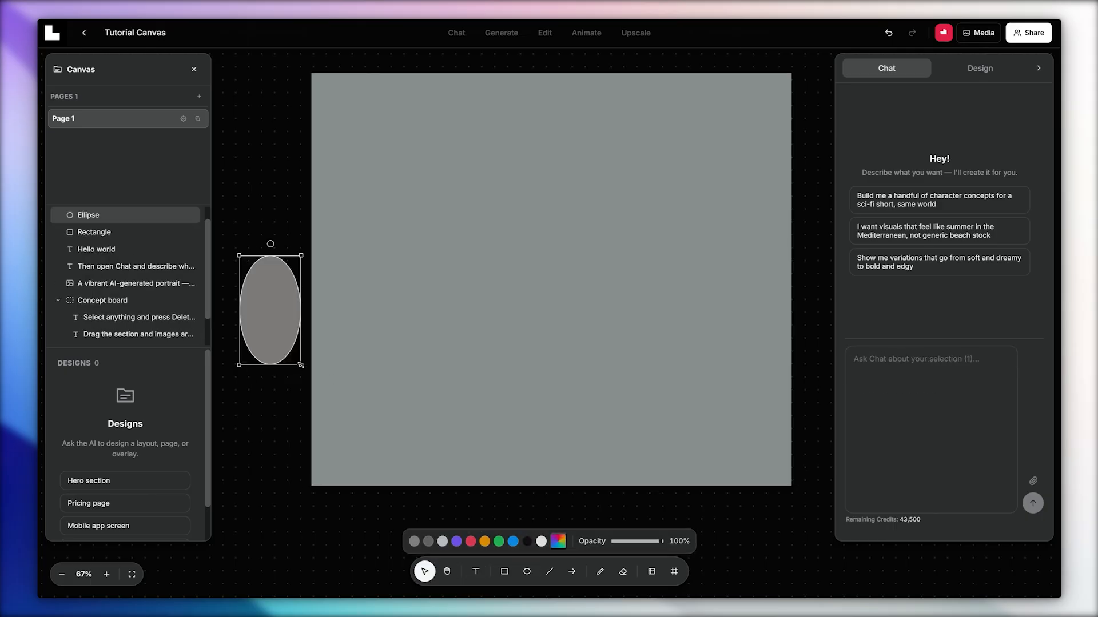
# Draw a horizontal line just below the rectangle and a steep arrow pointing up toward the rectangle's upper-right area.
pyautogui.click(550, 572)
pyautogui.moveTo(438, 502); pyautogui.dragTo(700, 502)
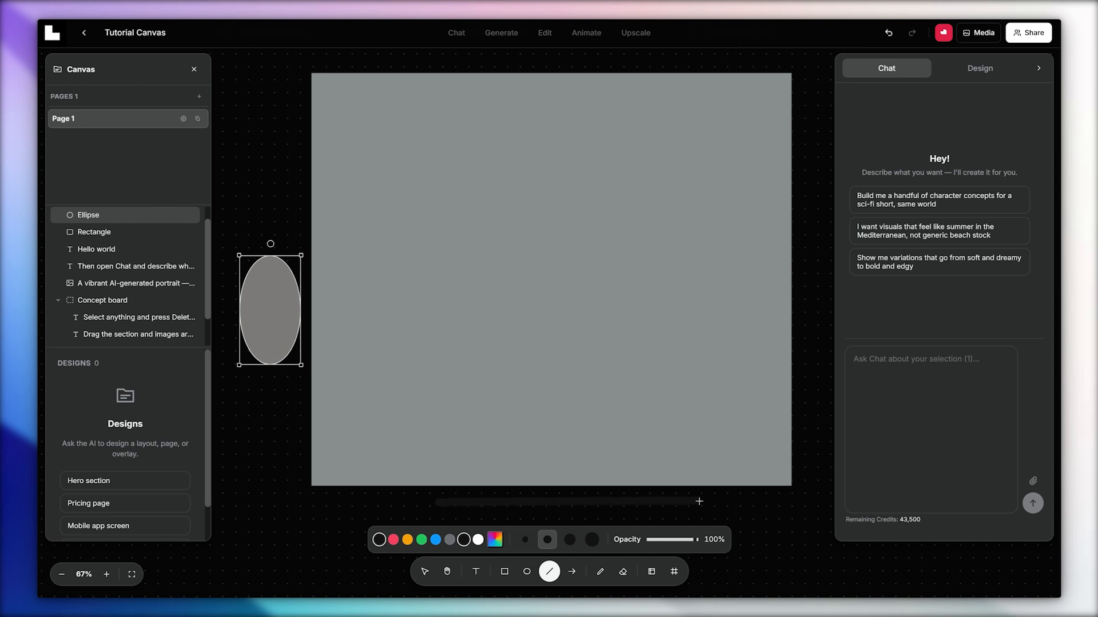
pyautogui.click(570, 572)
pyautogui.moveTo(691, 444); pyautogui.dragTo(750, 167)
# Set the arrow's opacity to about 45% and change its colour to red.
pyautogui.moveTo(697, 540); pyautogui.dragTo(667, 539)
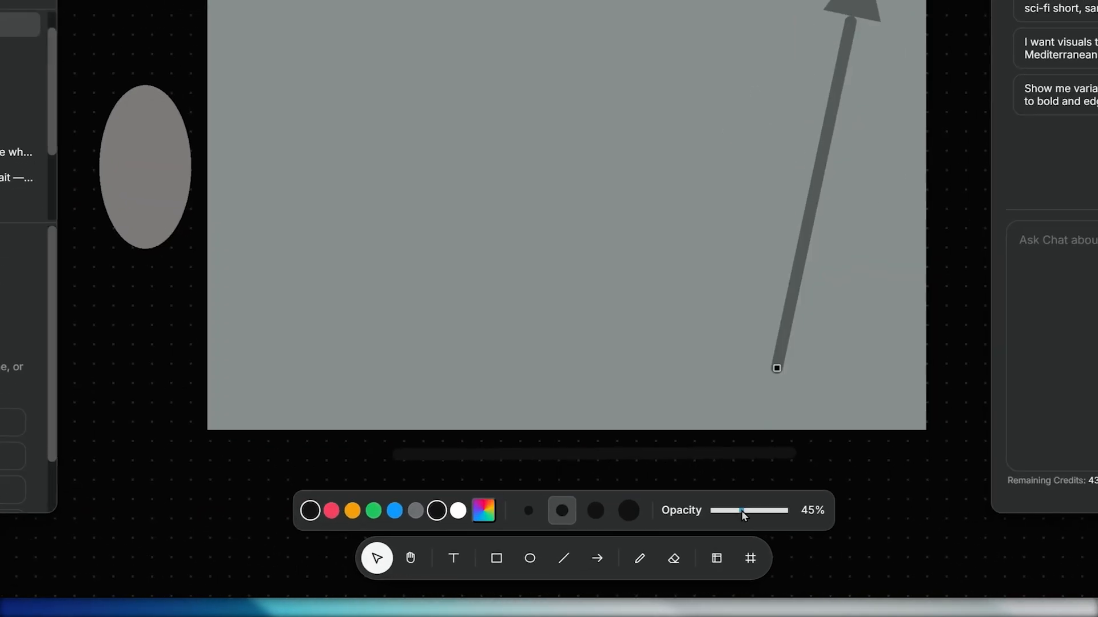
pyautogui.click(495, 539)
pyautogui.click(616, 367)
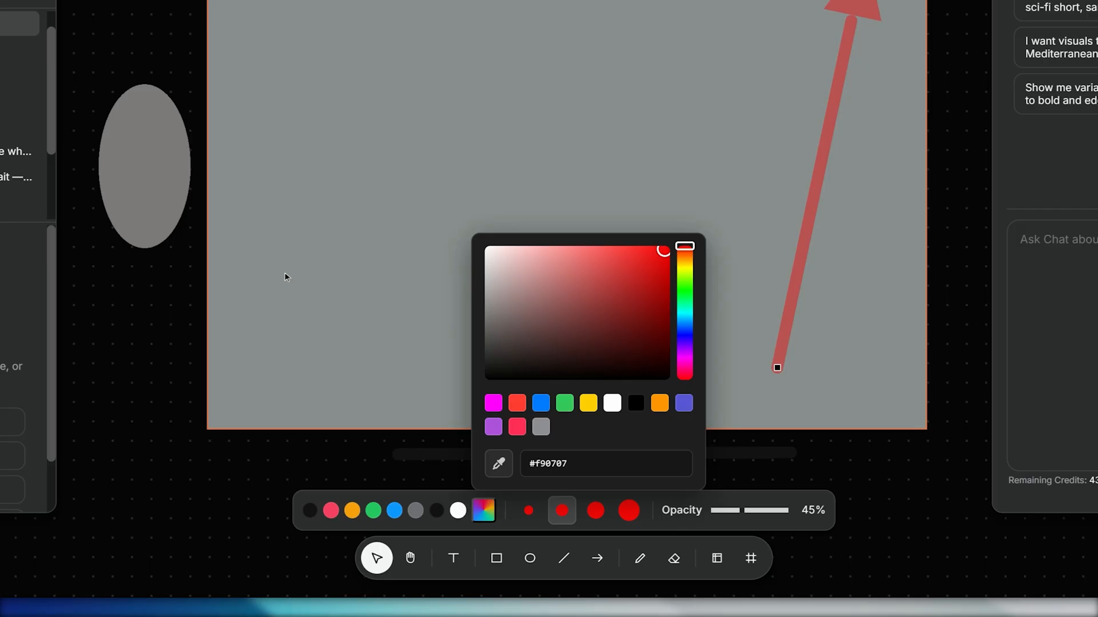
# Send the large rectangle to the back, behind the Concept board and all images and texts.
pyautogui.click(286, 277)
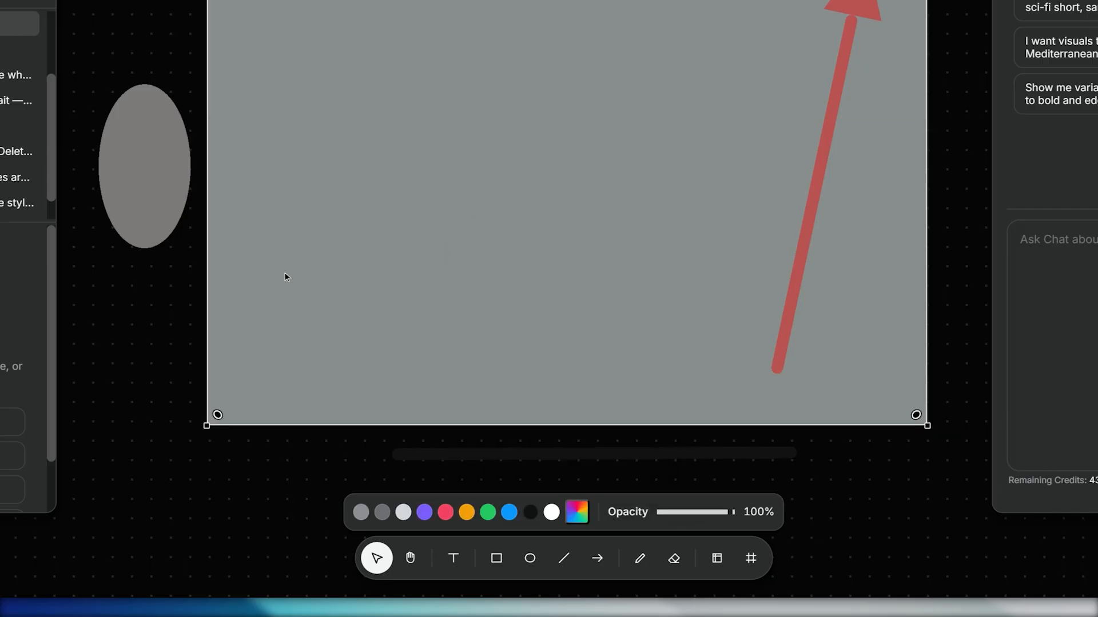
pyautogui.rightClick(284, 277)
pyautogui.click(332, 407)
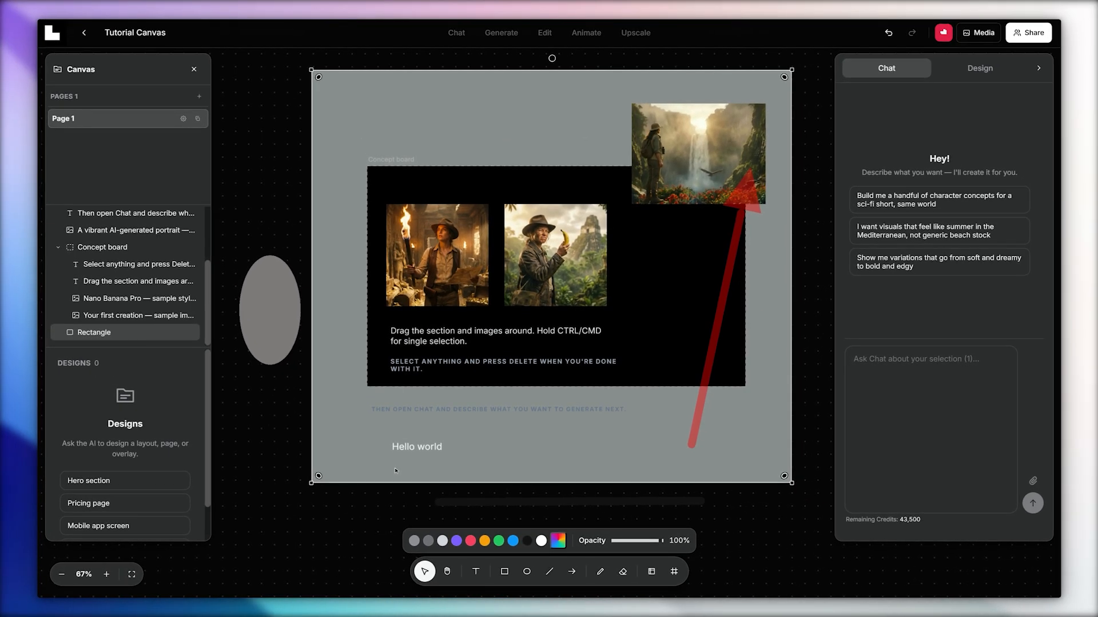
# Draw a thick black freehand heart on the rectangle above the Concept board, and erase it.
pyautogui.click(600, 572)
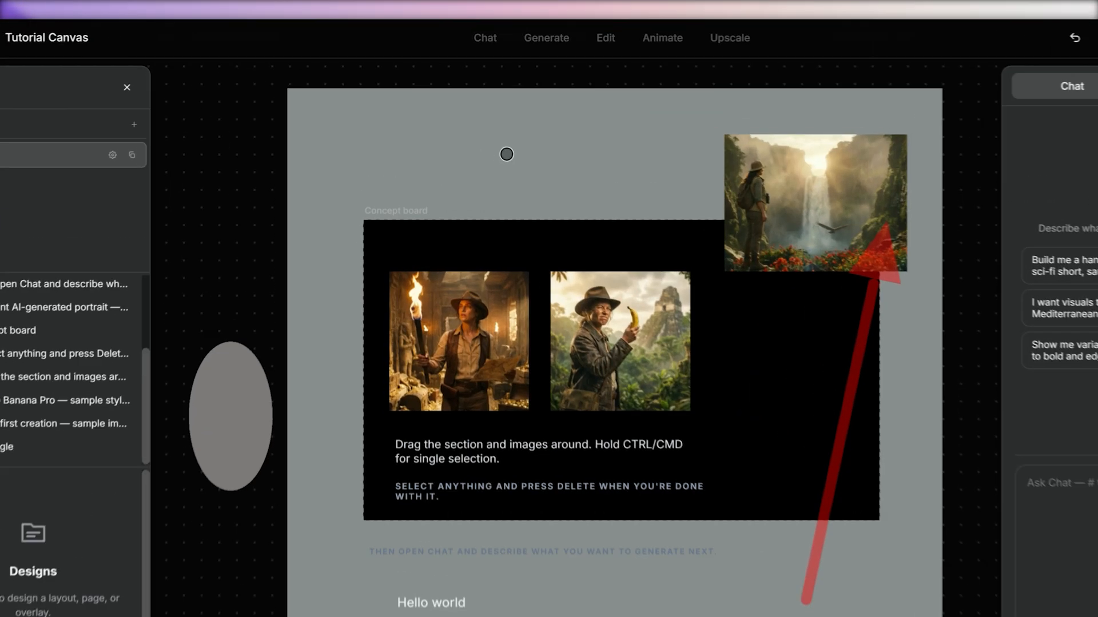
pyautogui.moveTo(473, 101)
pyautogui.mouseDown()
pyautogui.moveTo(480, 91)
pyautogui.moveTo(472, 137)
pyautogui.mouseUp()
pyautogui.moveTo(473, 102); pyautogui.dragTo(461, 92)
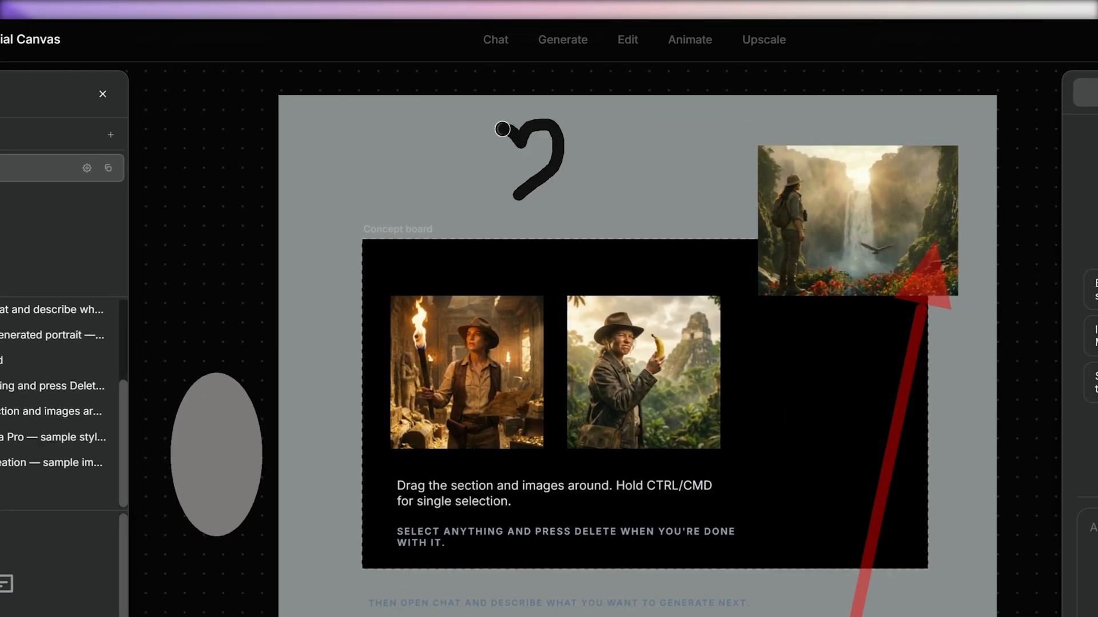
pyautogui.moveTo(502, 129); pyautogui.dragTo(523, 195)
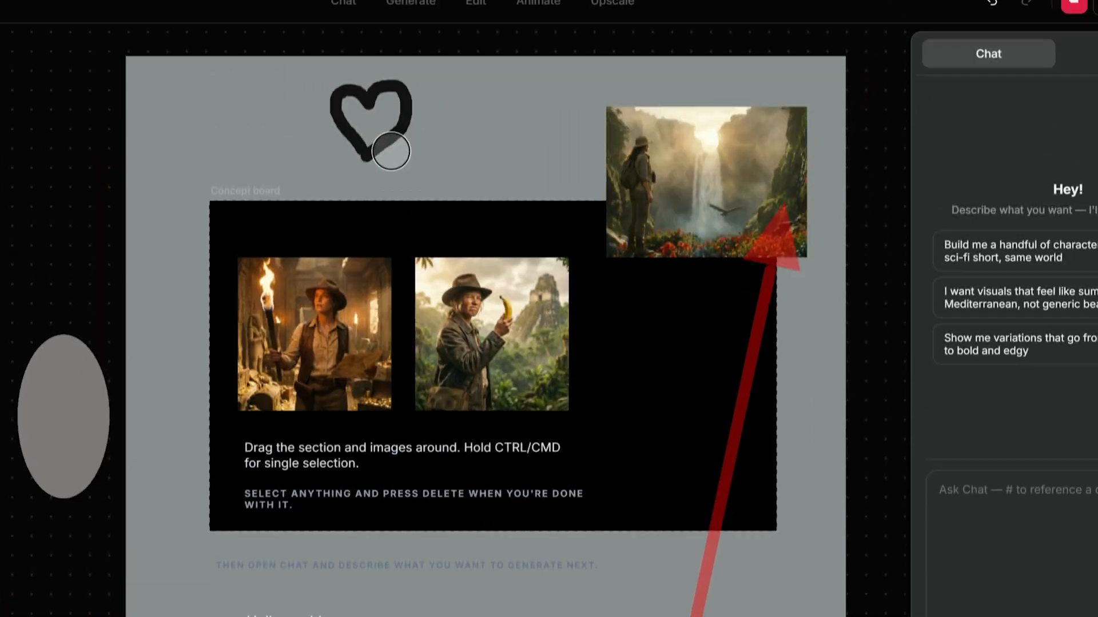
pyautogui.moveTo(391, 151)
pyautogui.mouseDown()
pyautogui.moveTo(373, 82)
pyautogui.moveTo(365, 149)
pyautogui.mouseUp()
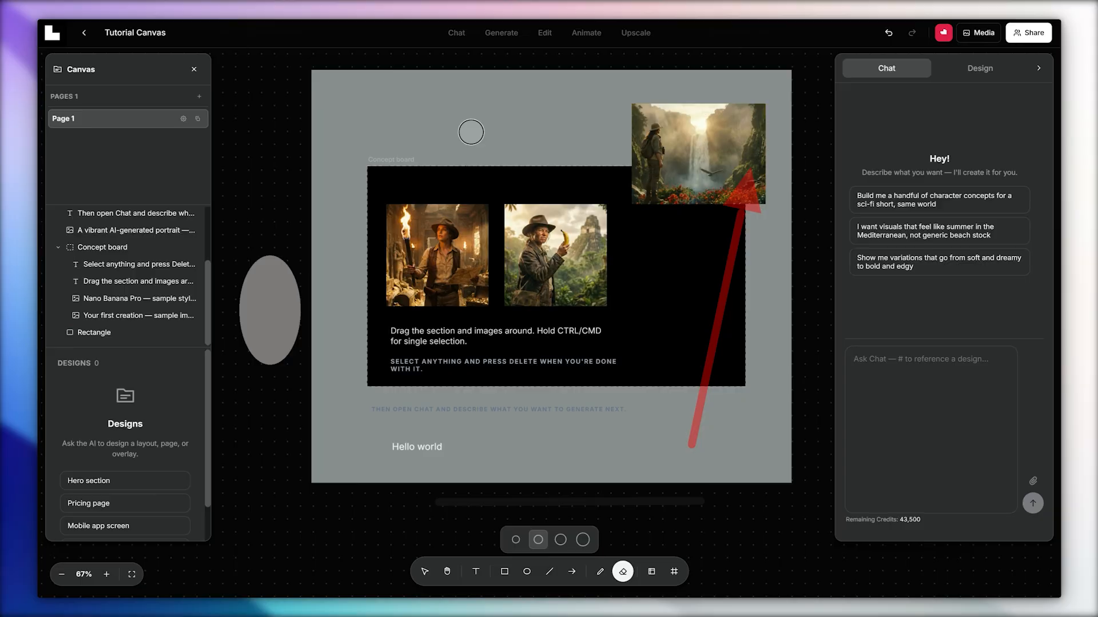
pyautogui.press('v')
# Try out different zoom levels on the canvas and fit all of its content in view.
pyautogui.click(132, 574)
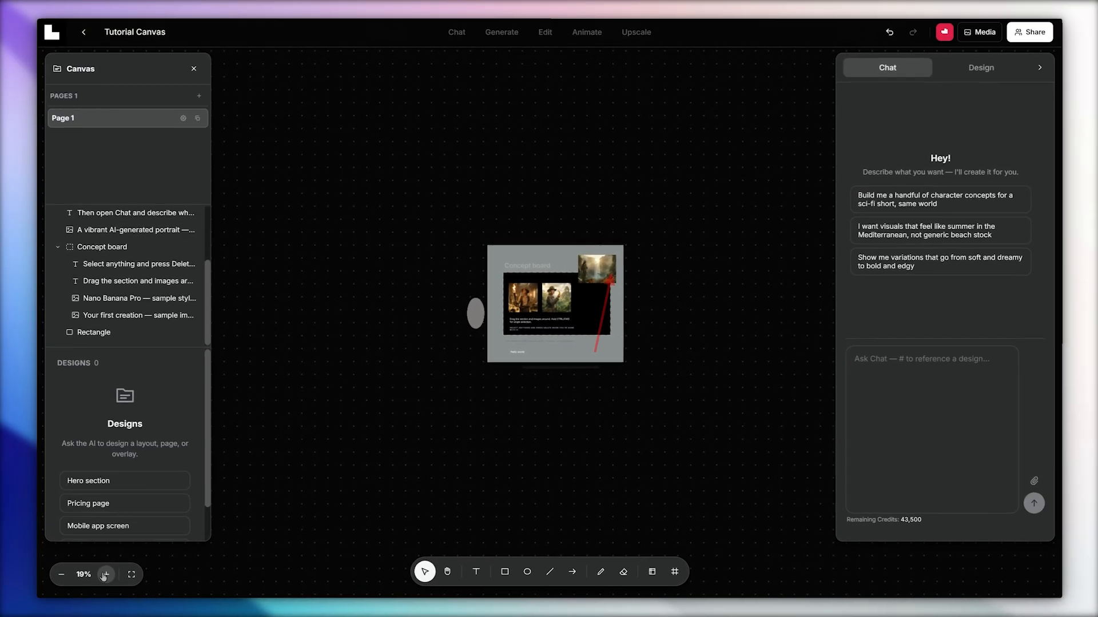
pyautogui.click(104, 576)
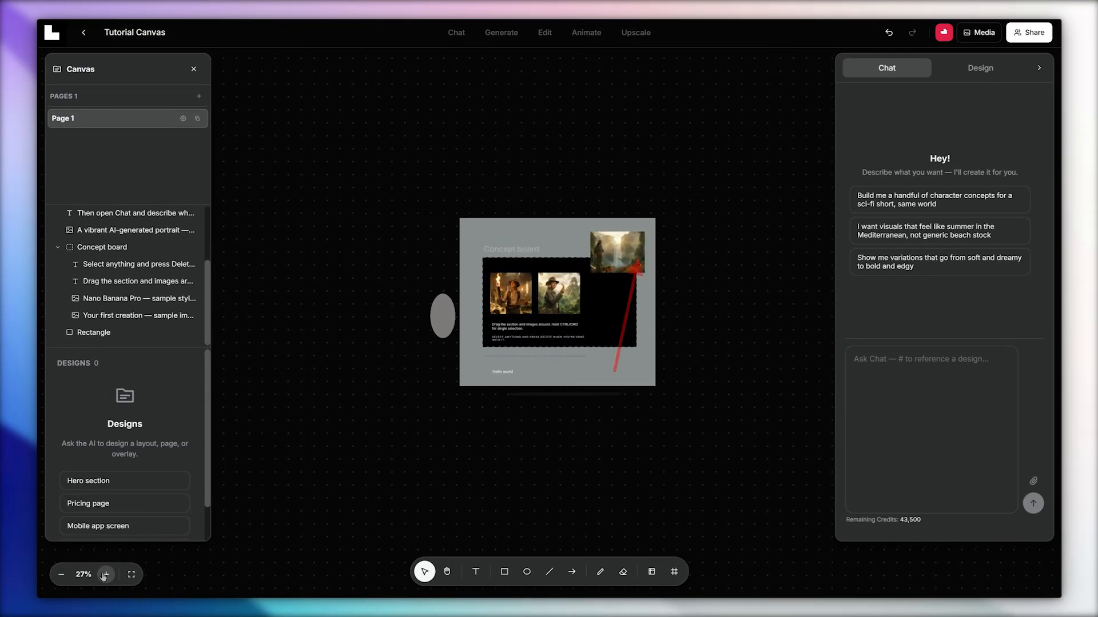
pyautogui.click(104, 575)
pyautogui.click(104, 575)
pyautogui.click(104, 575)
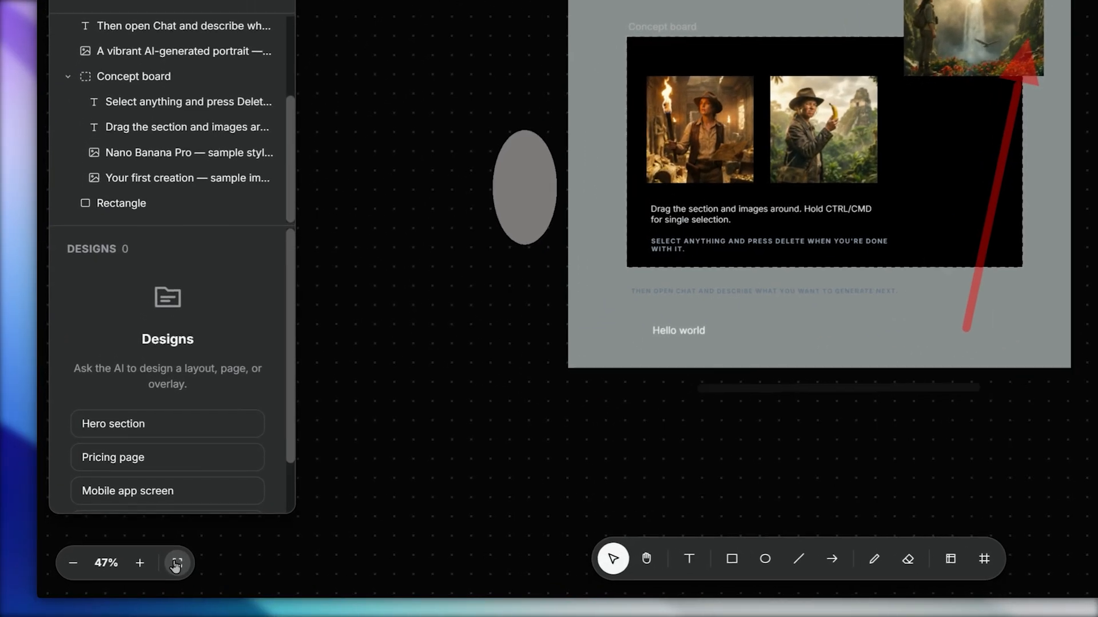
pyautogui.click(177, 565)
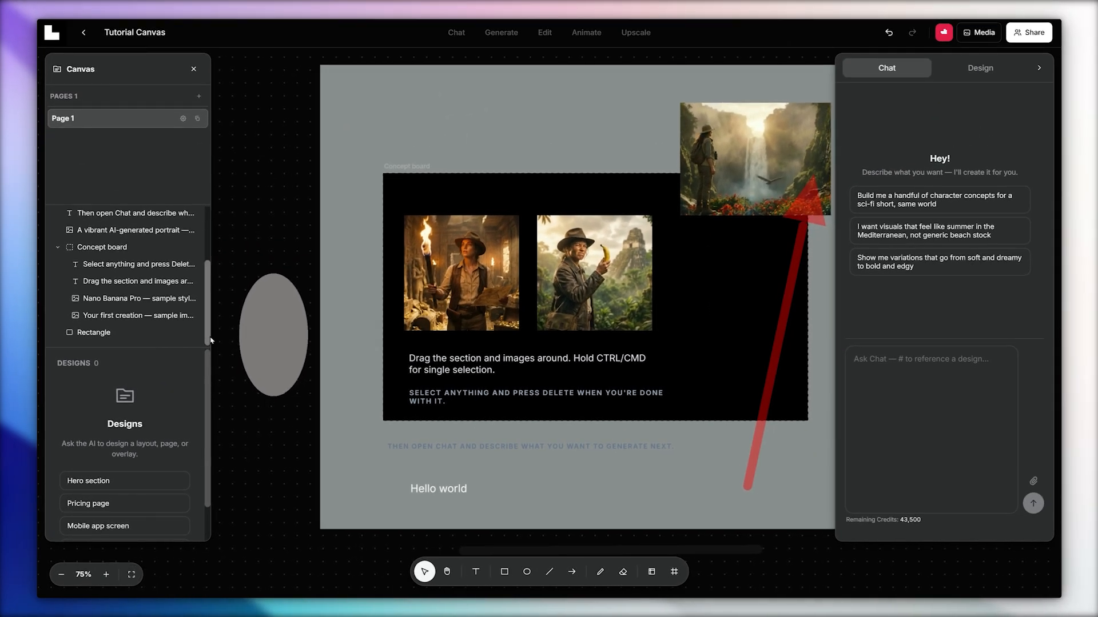
# Locate the Hello world text, the waterfall image, the banana image and the rectangle on the canvas through their layers.
pyautogui.moveTo(210, 340); pyautogui.dragTo(208, 309)
pyautogui.click(106, 241)
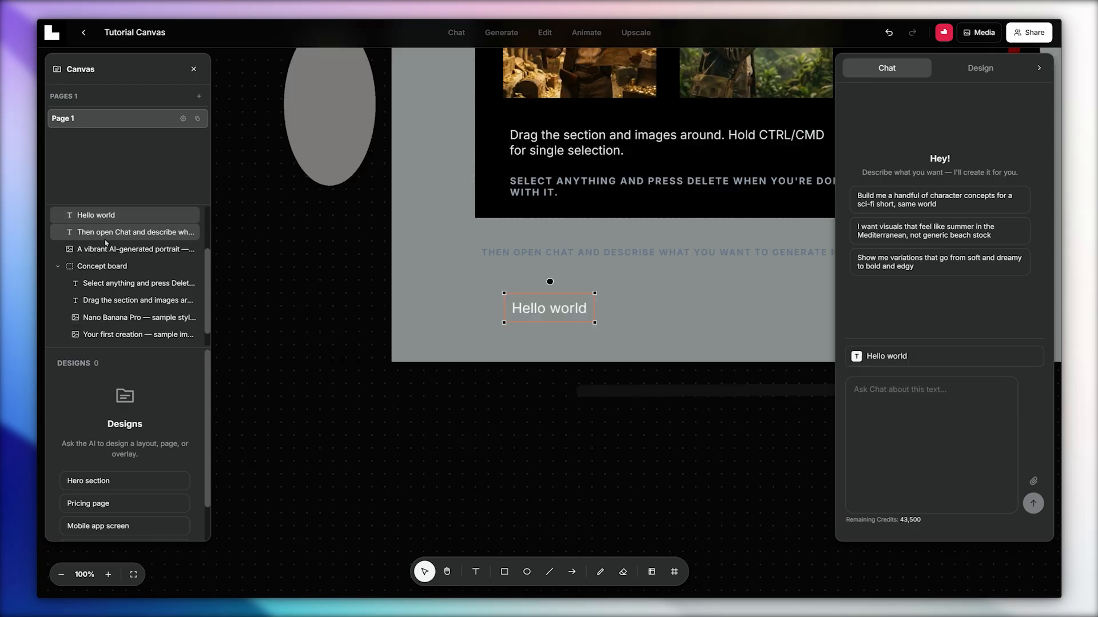
pyautogui.click(106, 248)
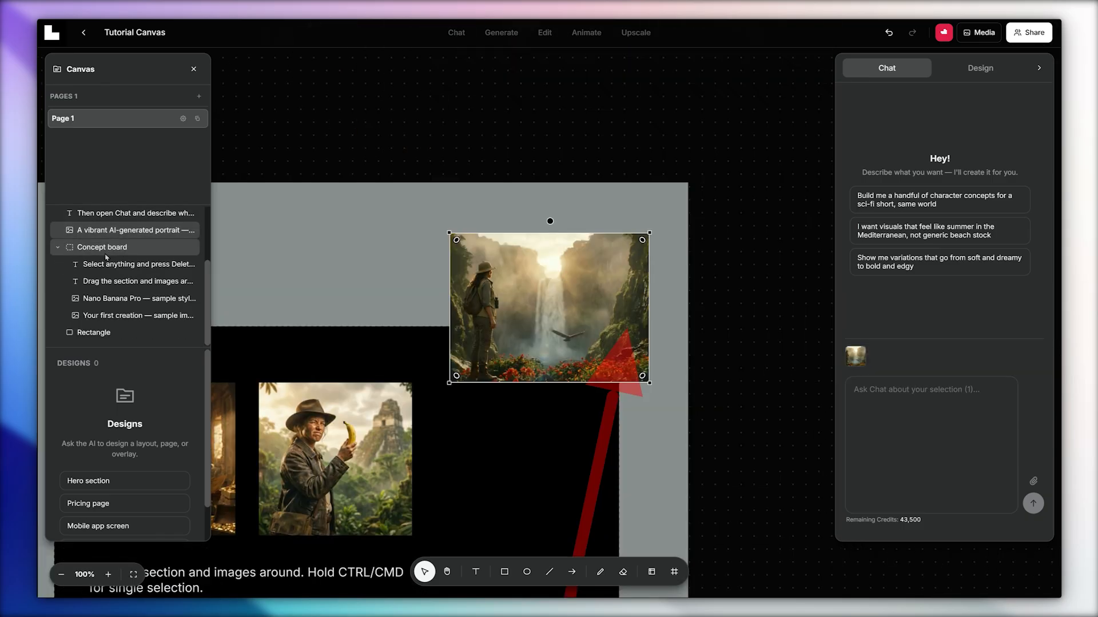
pyautogui.click(107, 298)
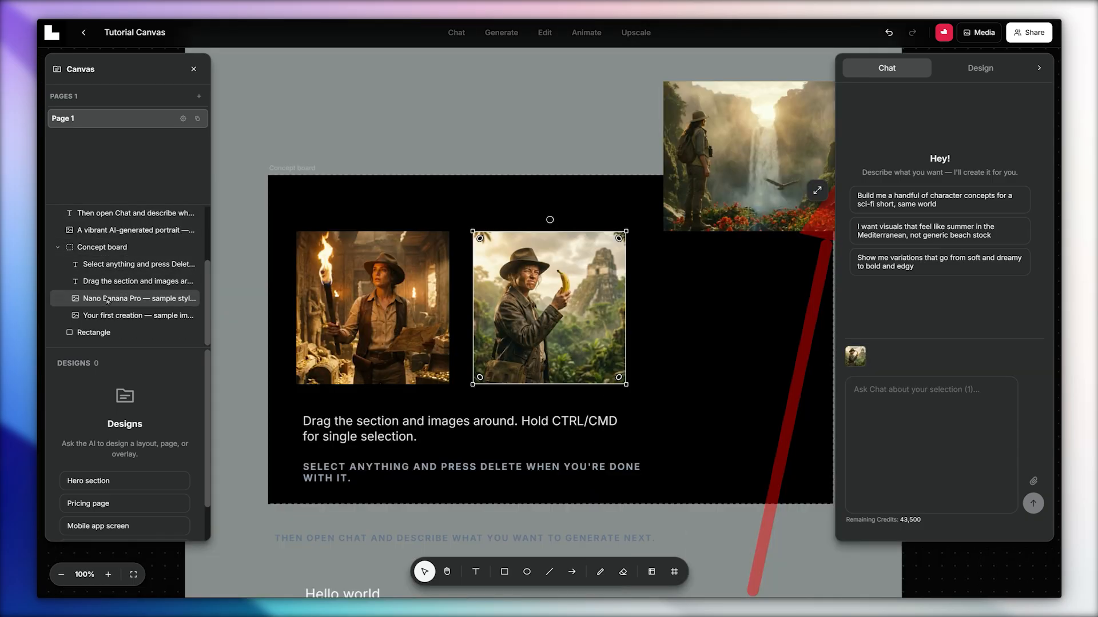
pyautogui.click(98, 337)
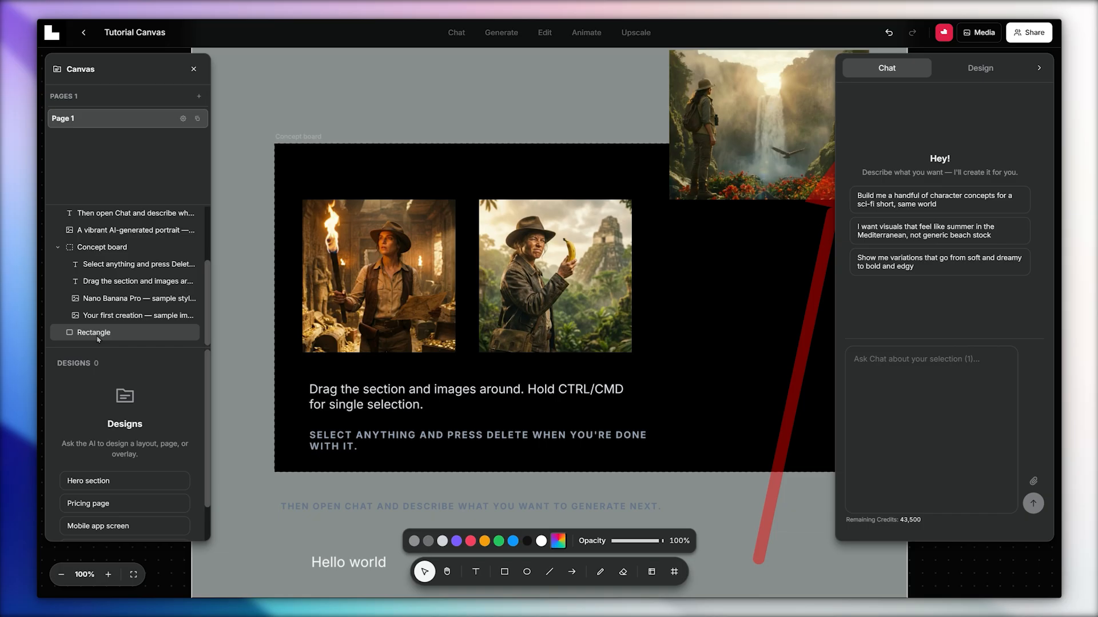
# Recolour the large rectangle behind the Concept board, trying orange and settling on purple.
pyautogui.click(484, 542)
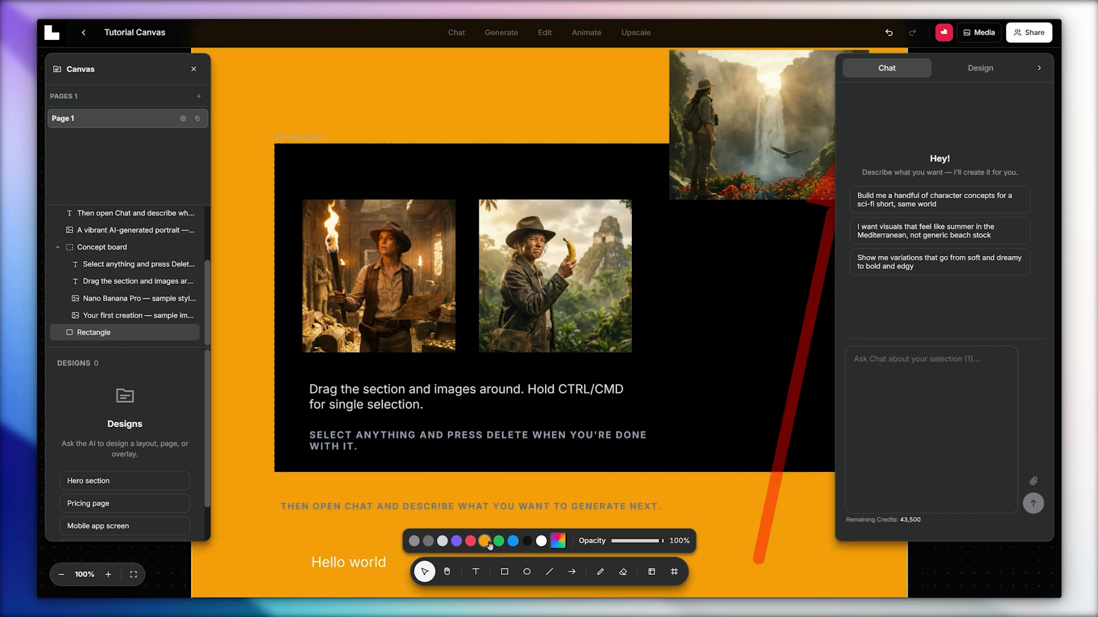
pyautogui.click(442, 541)
pyautogui.click(456, 541)
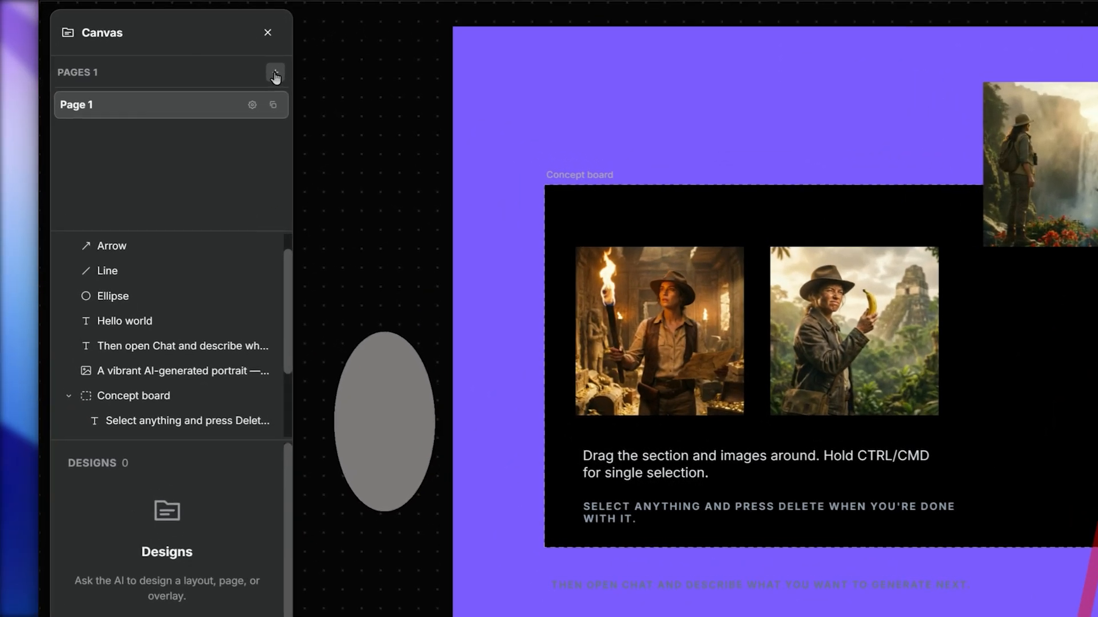
# Add a second page with a system prompt for a moodboard only page: images in 1k with Nano Banana Pro, videos in 720p with Kling V3.
pyautogui.click(200, 97)
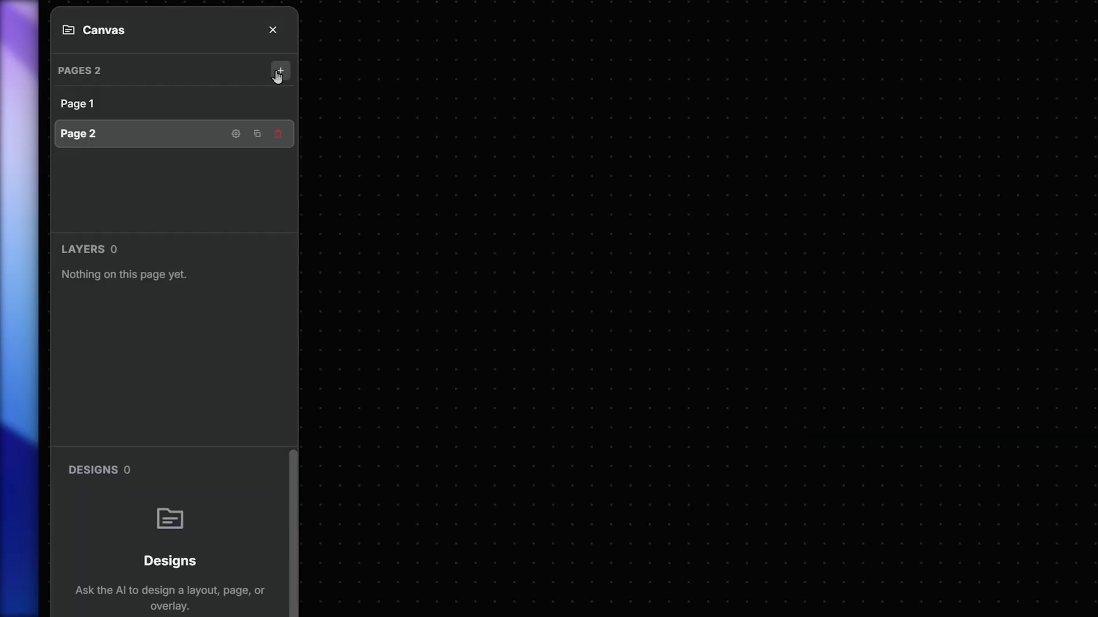
pyautogui.click(236, 133)
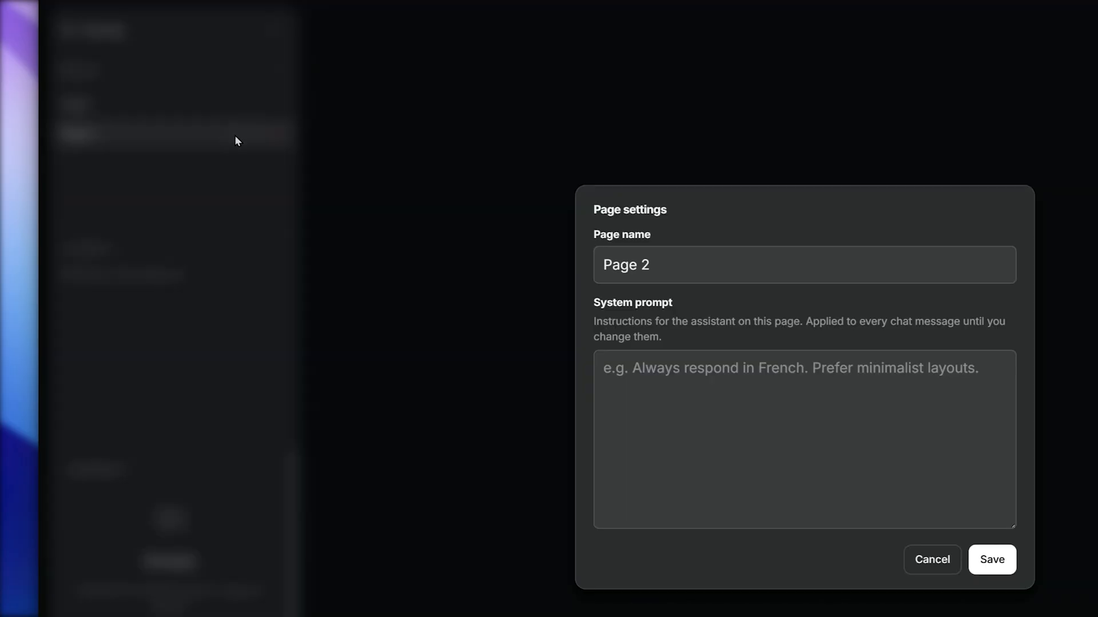
pyautogui.click(646, 375)
pyautogui.write('This is a mood')
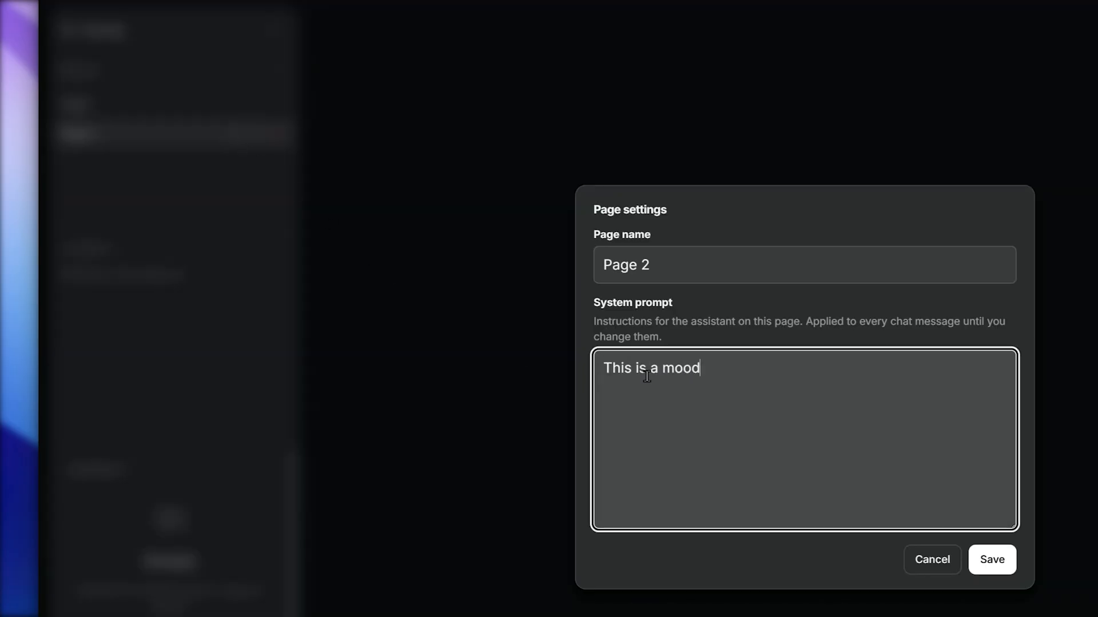
pyautogui.write('board only page. All images created ')
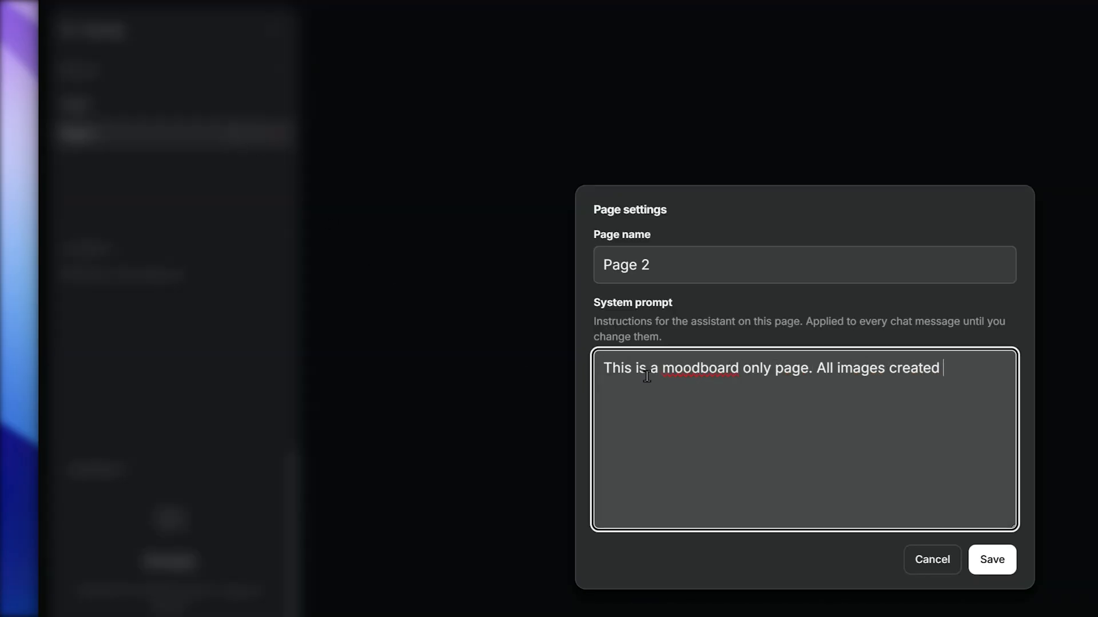
pyautogui.write('should be in 1k resolution onl')
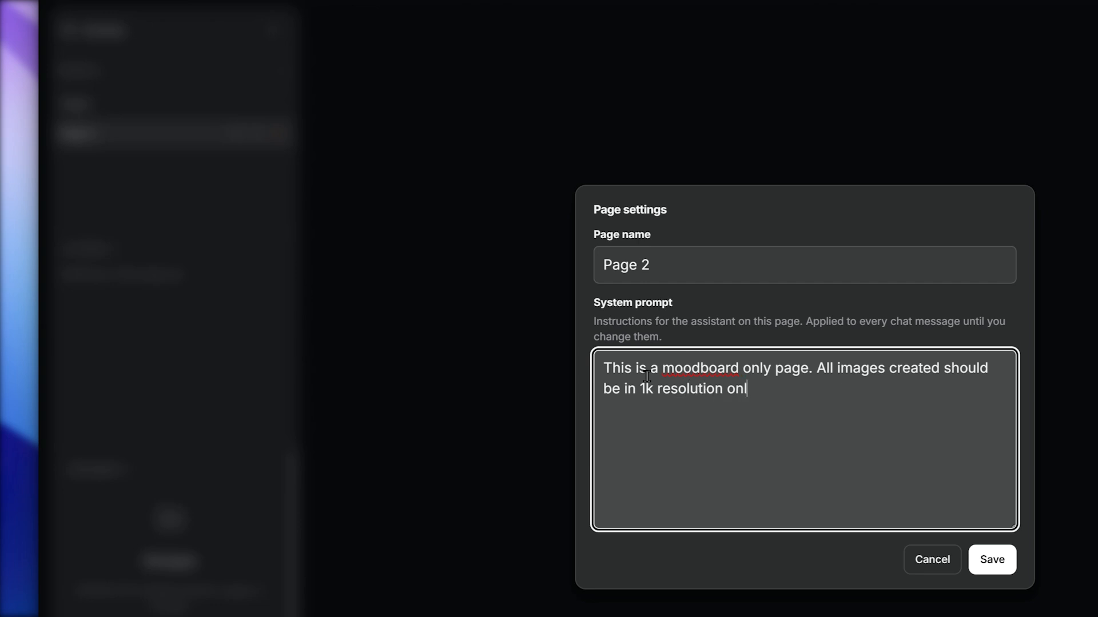
pyautogui.write('y and generated with Nano Banana Pro')
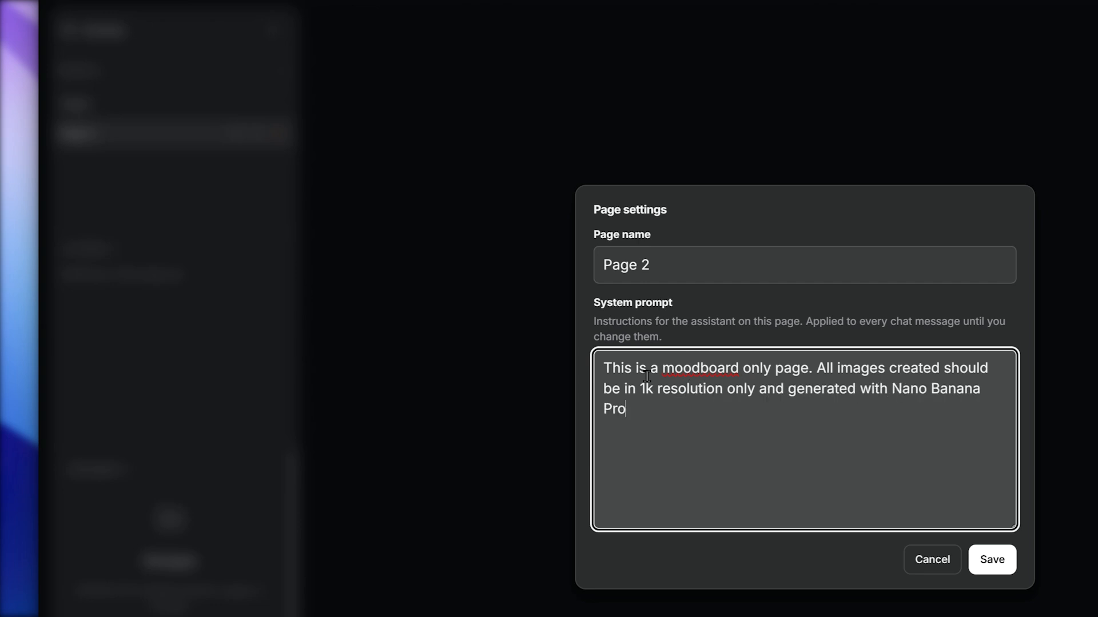
pyautogui.write('. Videos in 720p and Kling V3.')
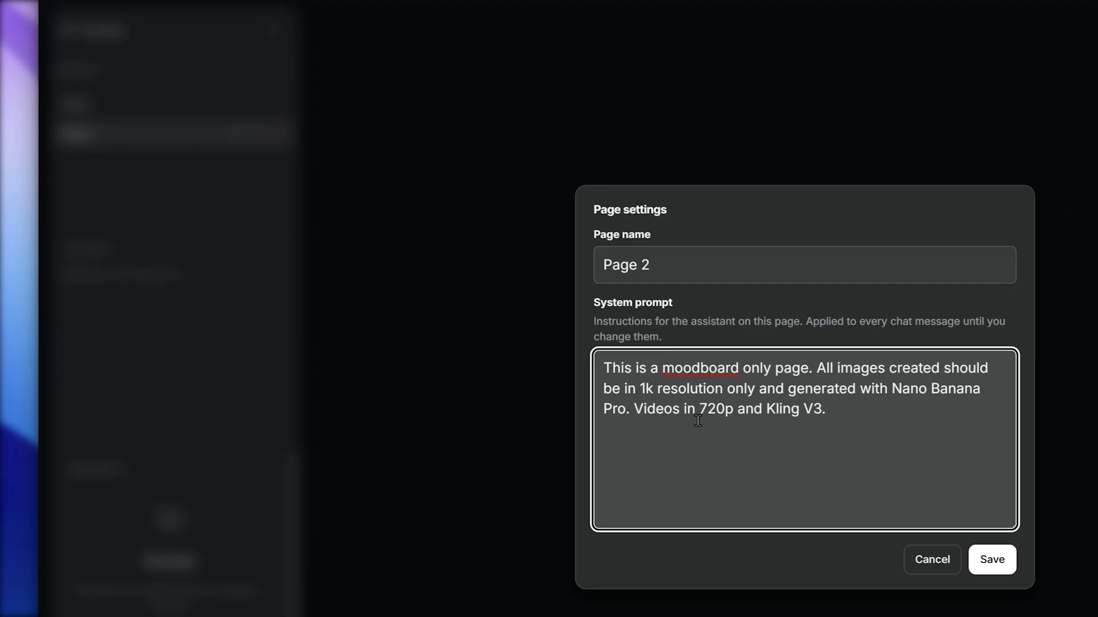
pyautogui.click(990, 559)
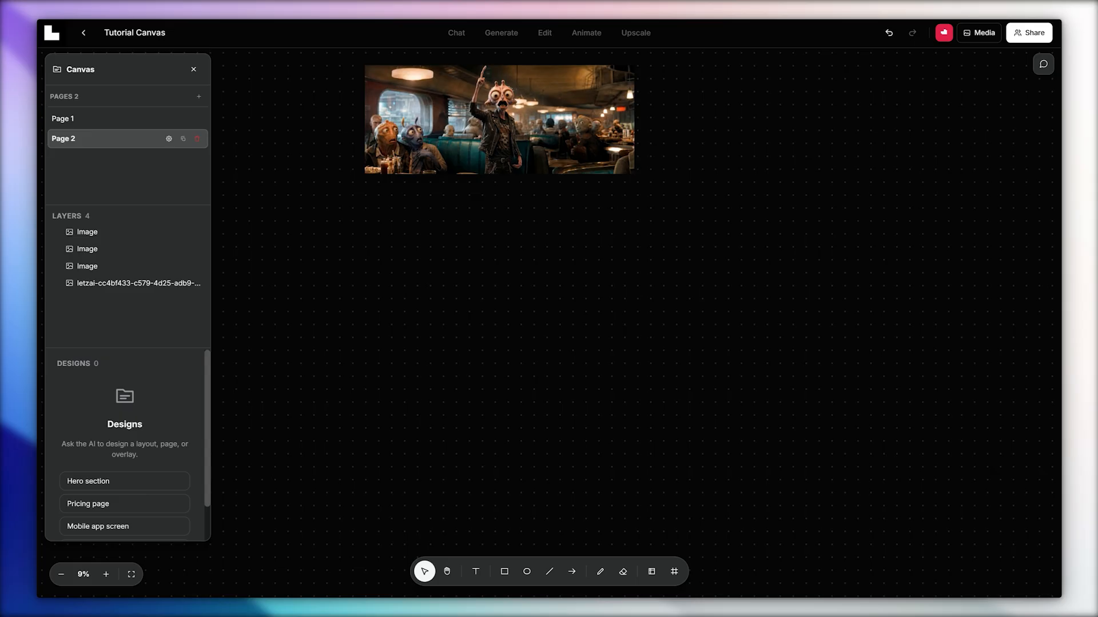
# Place the three alien diner image files on Page 2 and add the desert car chase image from the media generations.
pyautogui.moveTo(0, 323); pyautogui.dragTo(520, 291)
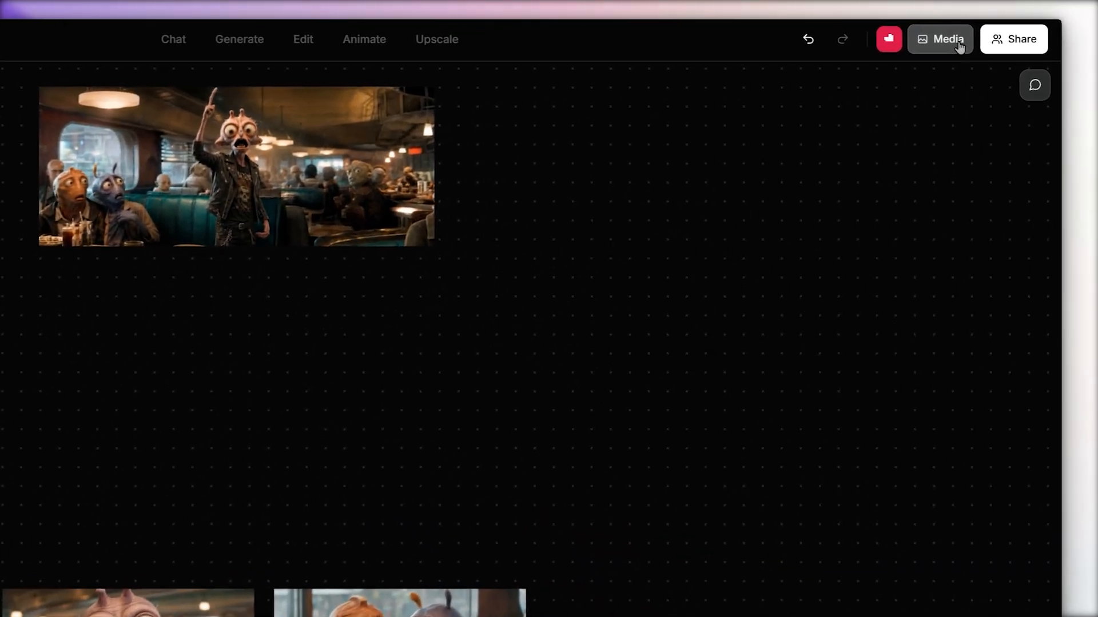
pyautogui.click(981, 35)
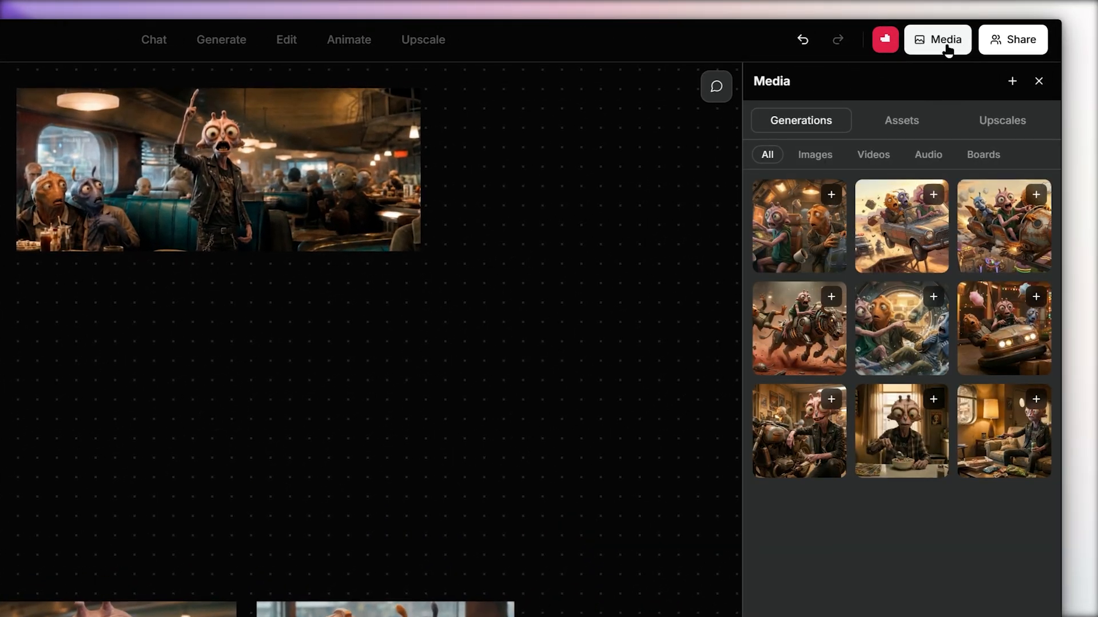
pyautogui.click(933, 195)
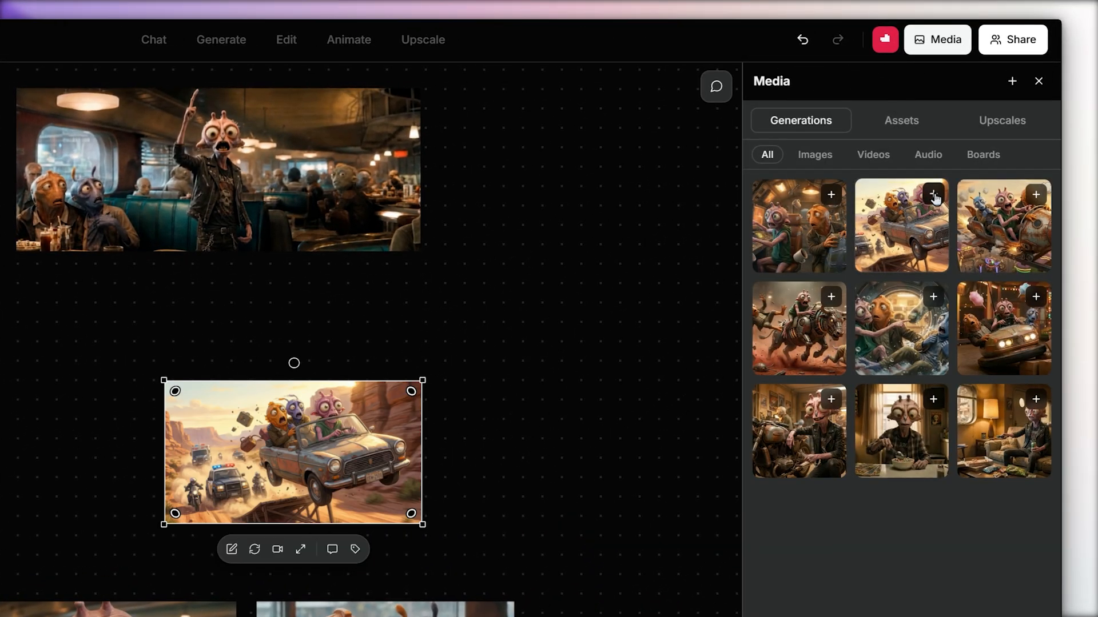
# Add the red-dress character image from the media assets, and import all generations of the Tutorial Board onto the canvas.
pyautogui.click(902, 129)
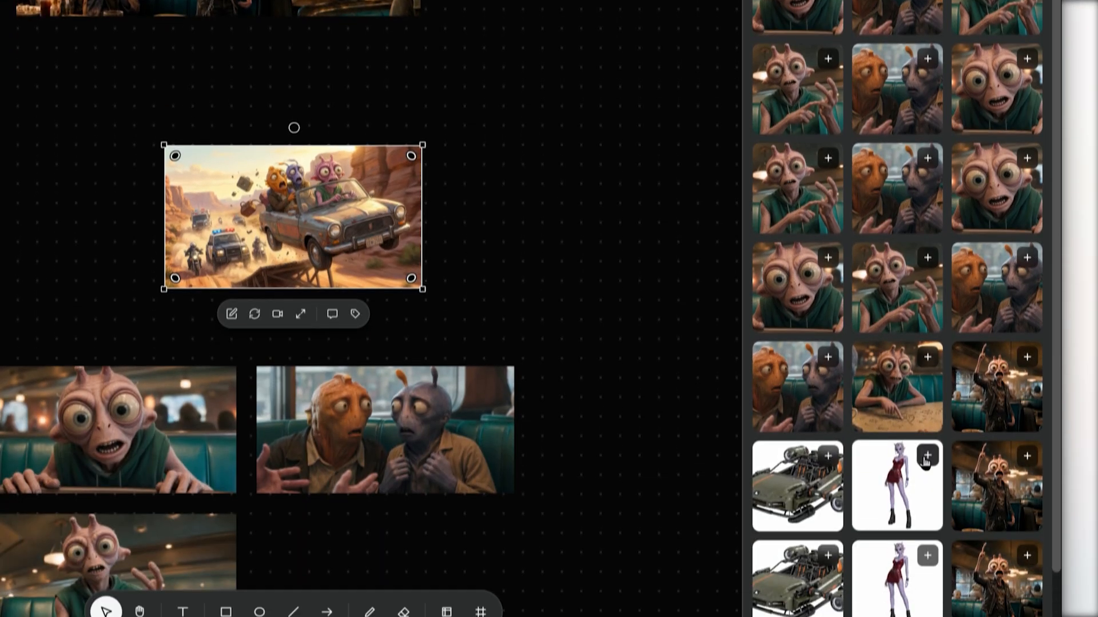
pyautogui.click(926, 458)
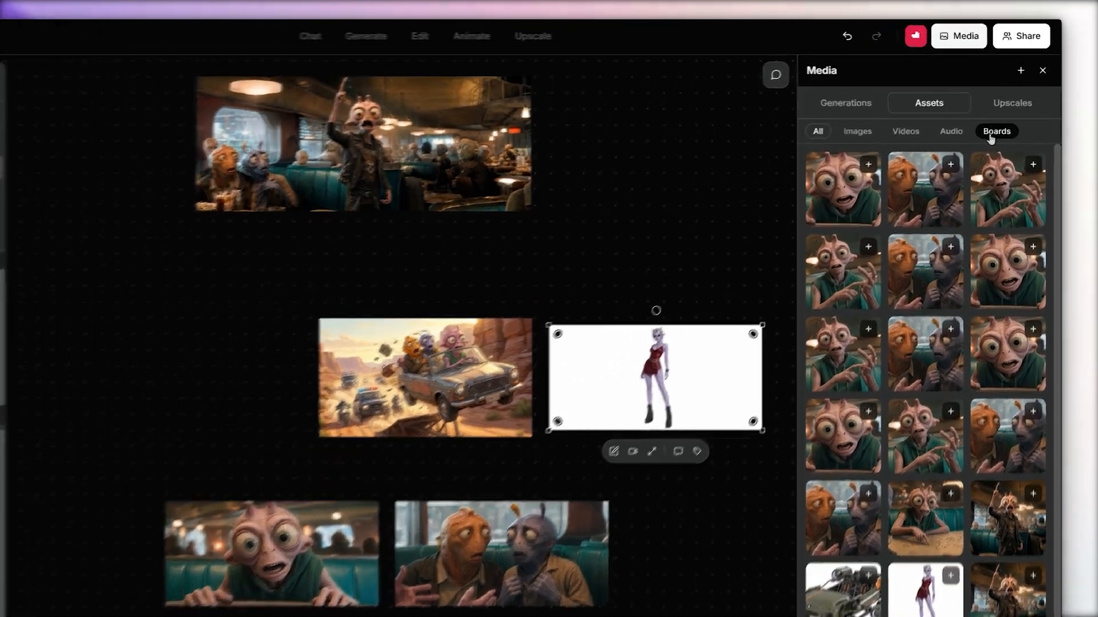
pyautogui.click(992, 136)
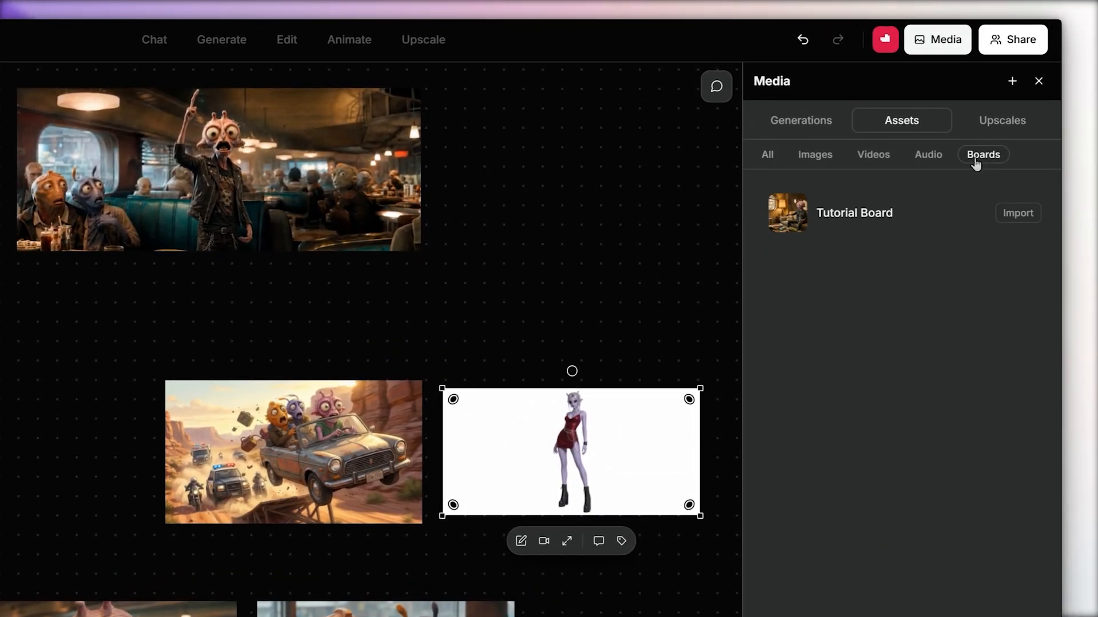
pyautogui.click(1012, 217)
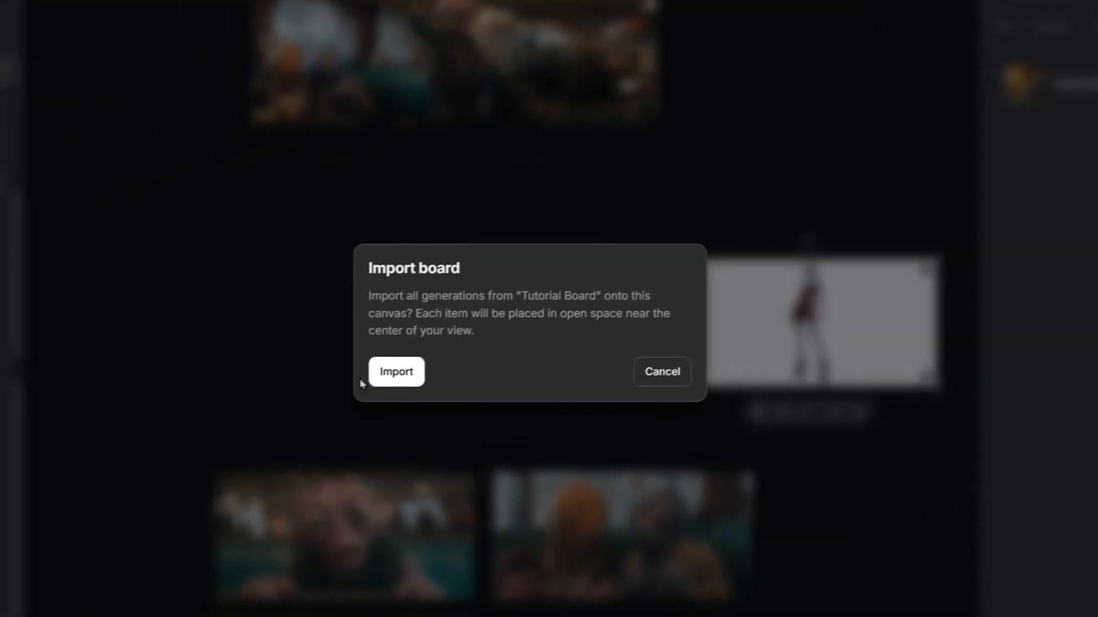
pyautogui.click(160, 501)
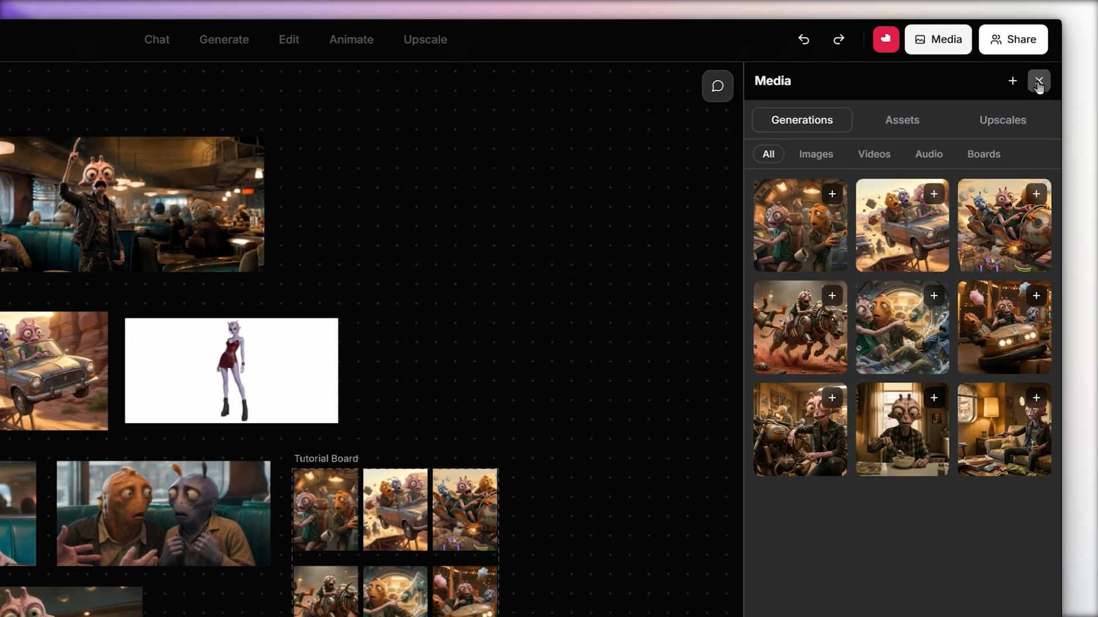
pyautogui.click(1046, 61)
# Using the three alien diner images as references, ask the chat to invent and create 3 new scenes at once, as if from the same movie.
pyautogui.click(1035, 87)
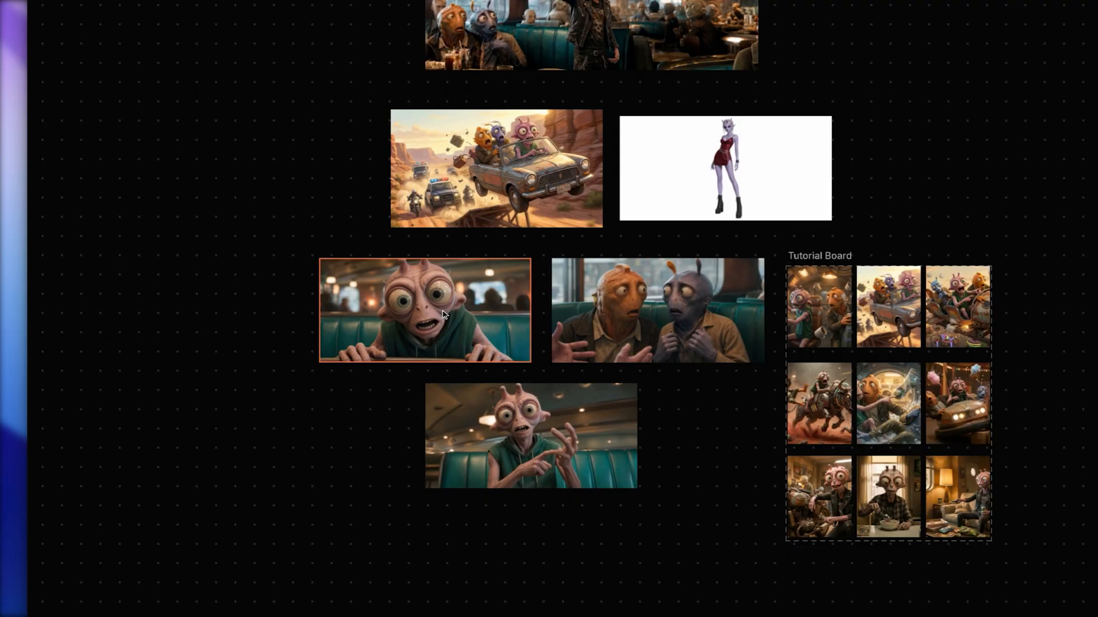
pyautogui.click(443, 314)
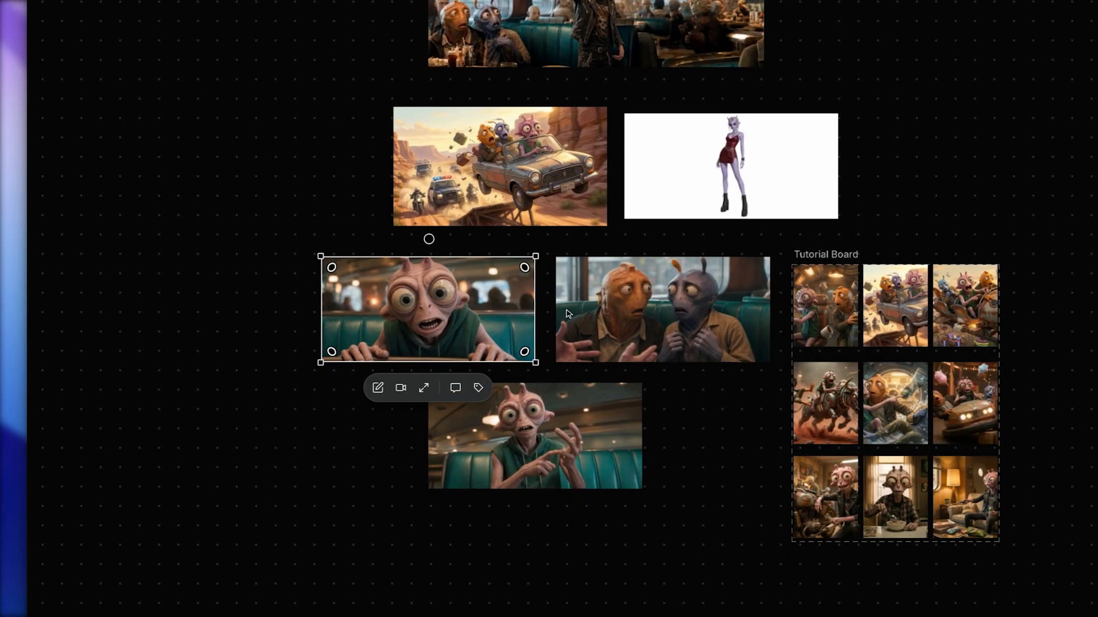
pyautogui.keyDown('shift'); pyautogui.click(612, 314); pyautogui.keyUp('shift')
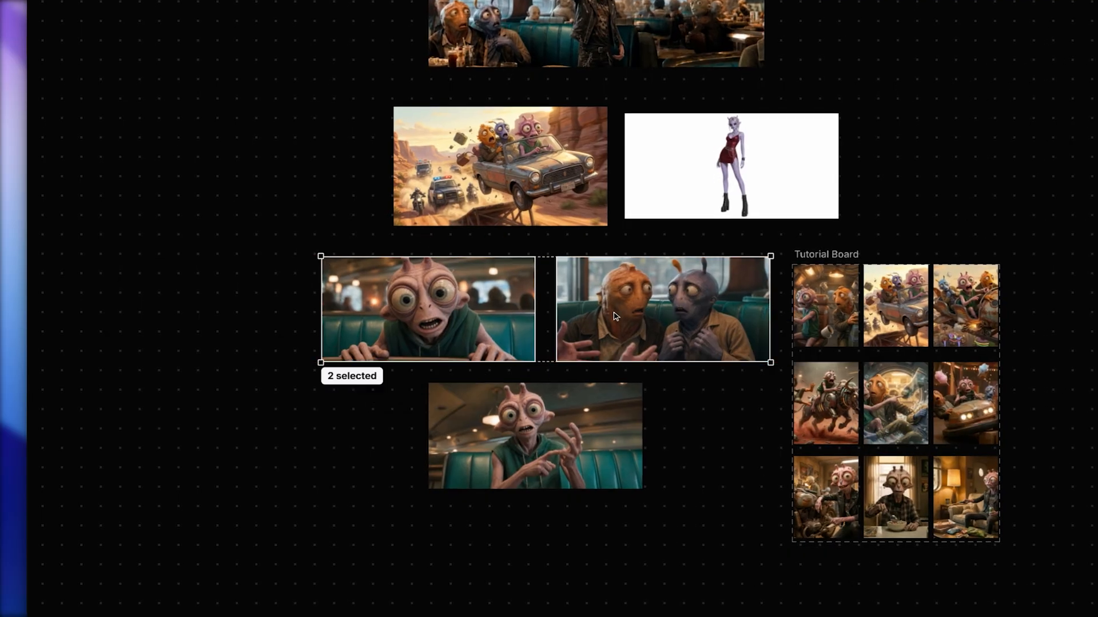
pyautogui.keyDown('shift'); pyautogui.click(566, 417); pyautogui.keyUp('shift')
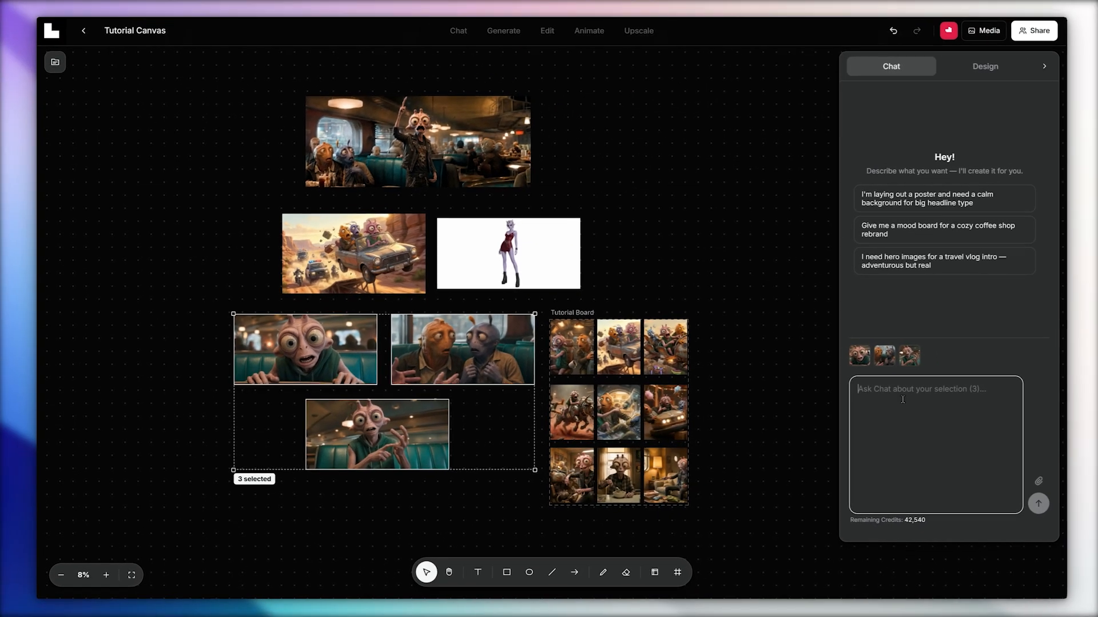
pyautogui.write('Take the characters from these reference images and crea')
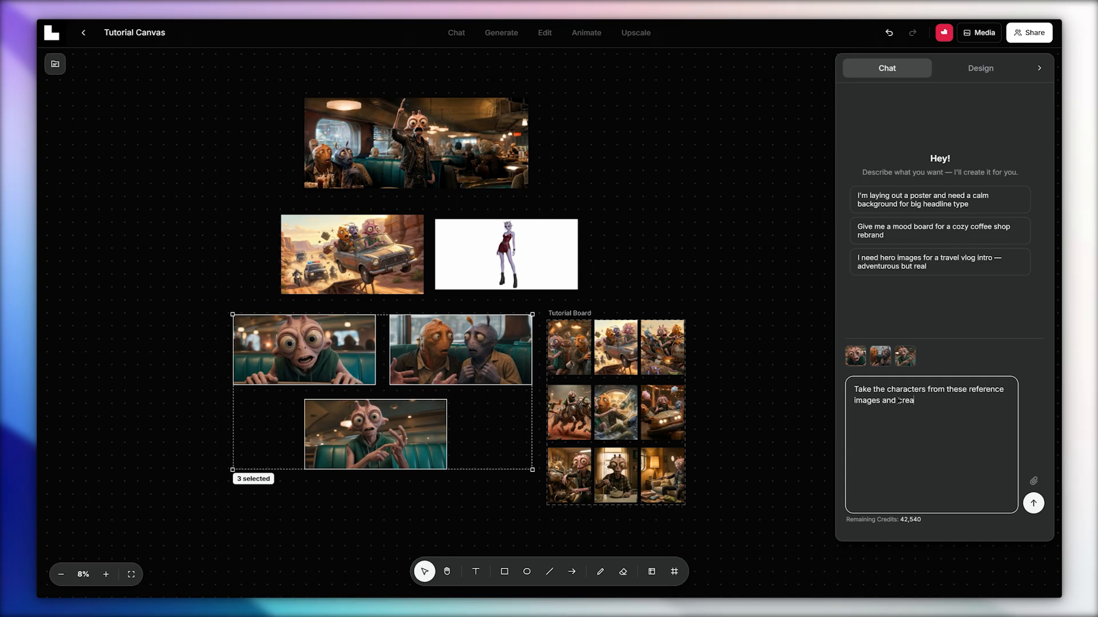
pyautogui.write('te 3 new scenes, as if they were part of the same movi')
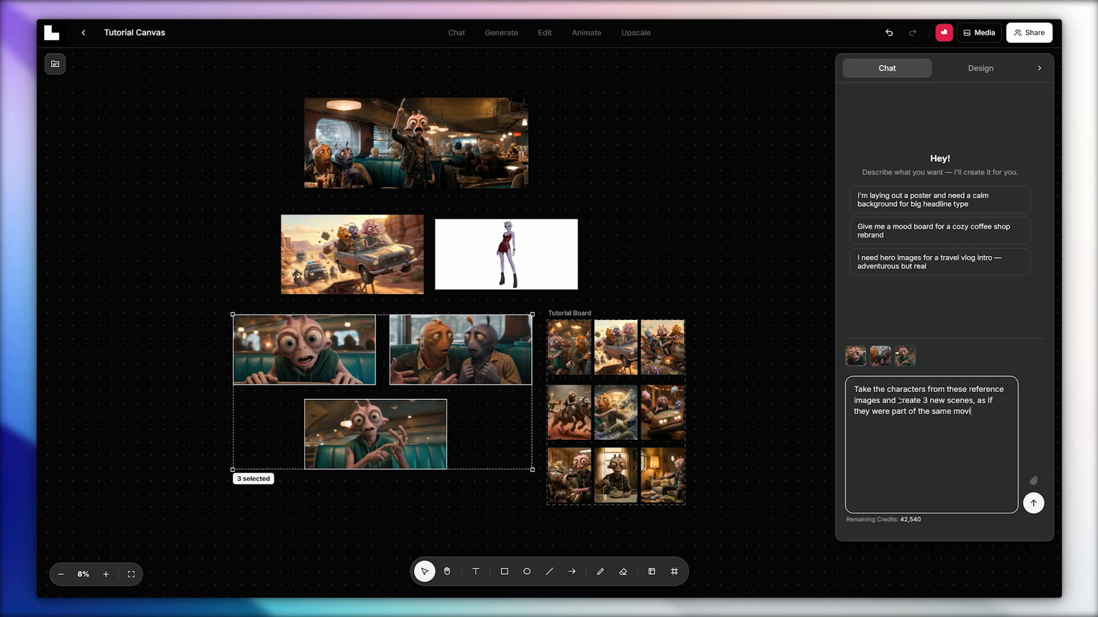
pyautogui.write('e. Come up with the scenes yourself. Create all 3 images at the same time now')
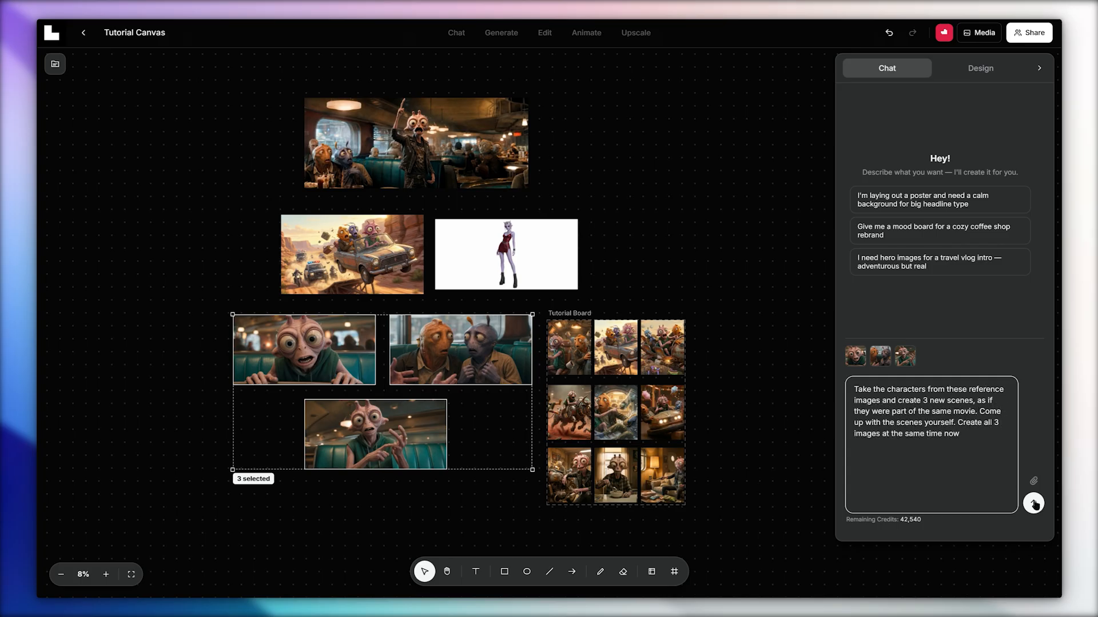
pyautogui.click(1035, 504)
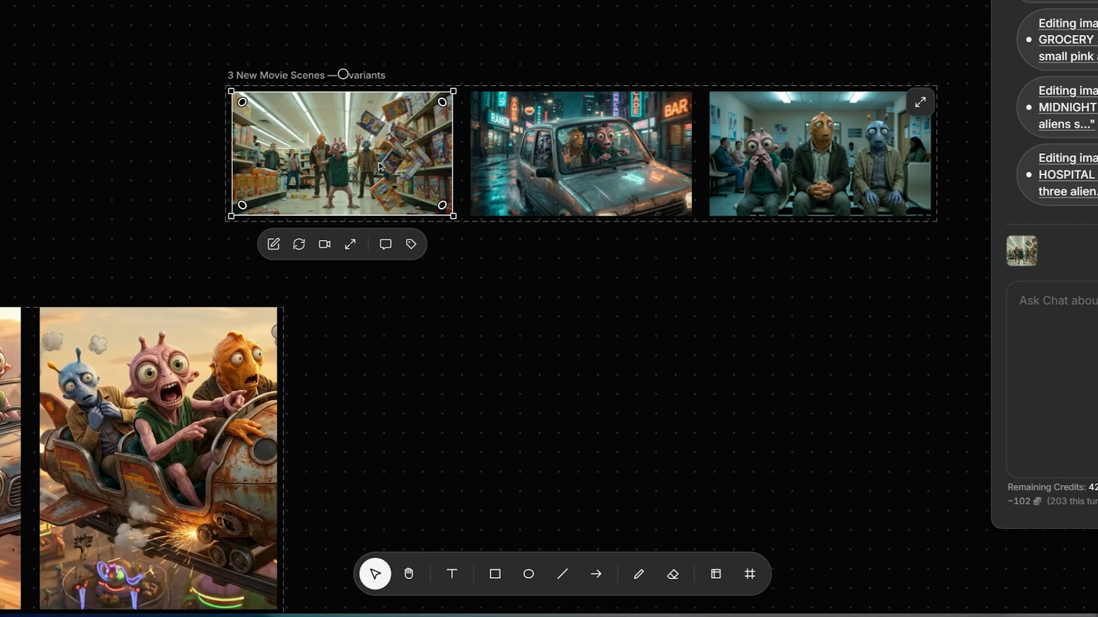
# Inspect the prompt, resolution, base model and mode of the generated grocery store scene, and return to the canvas.
pyautogui.doubleClick(374, 154)
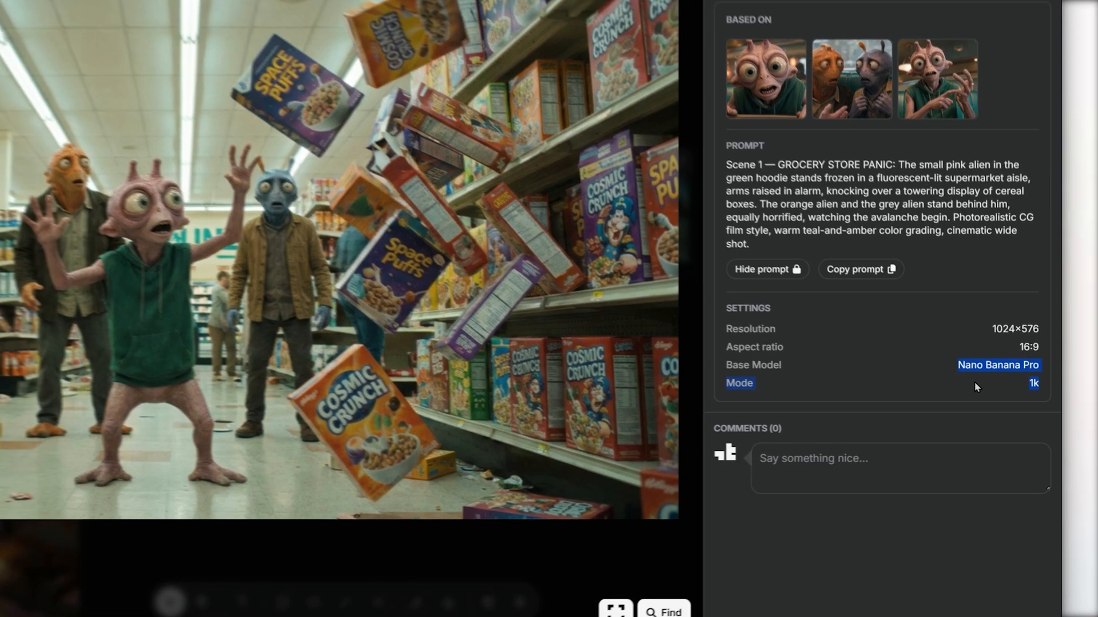
pyautogui.click(973, 376)
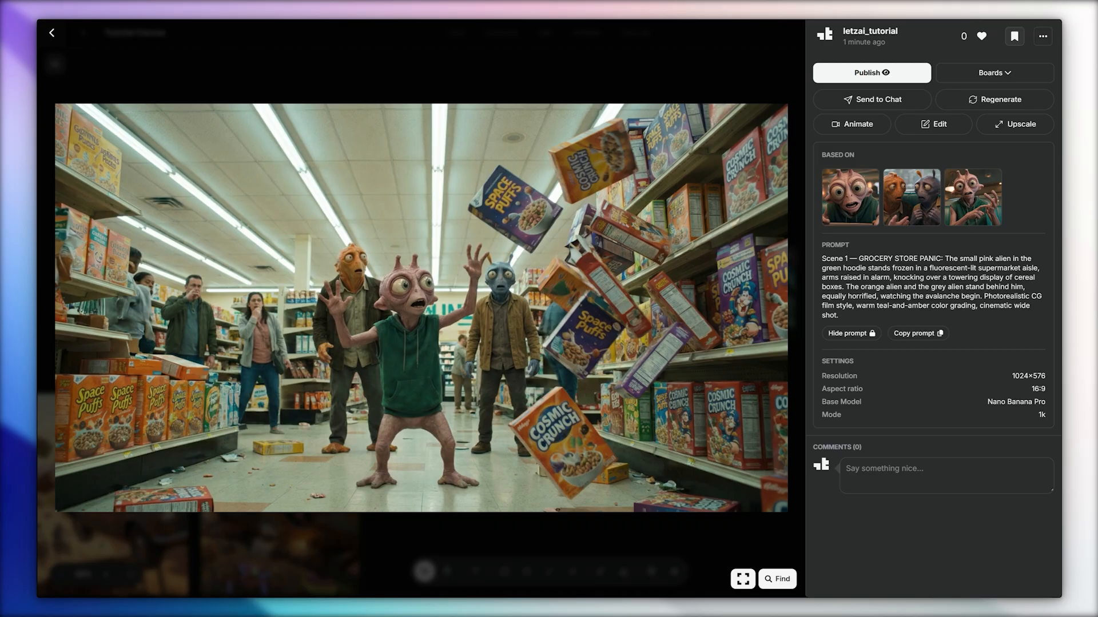
pyautogui.press('Escape')
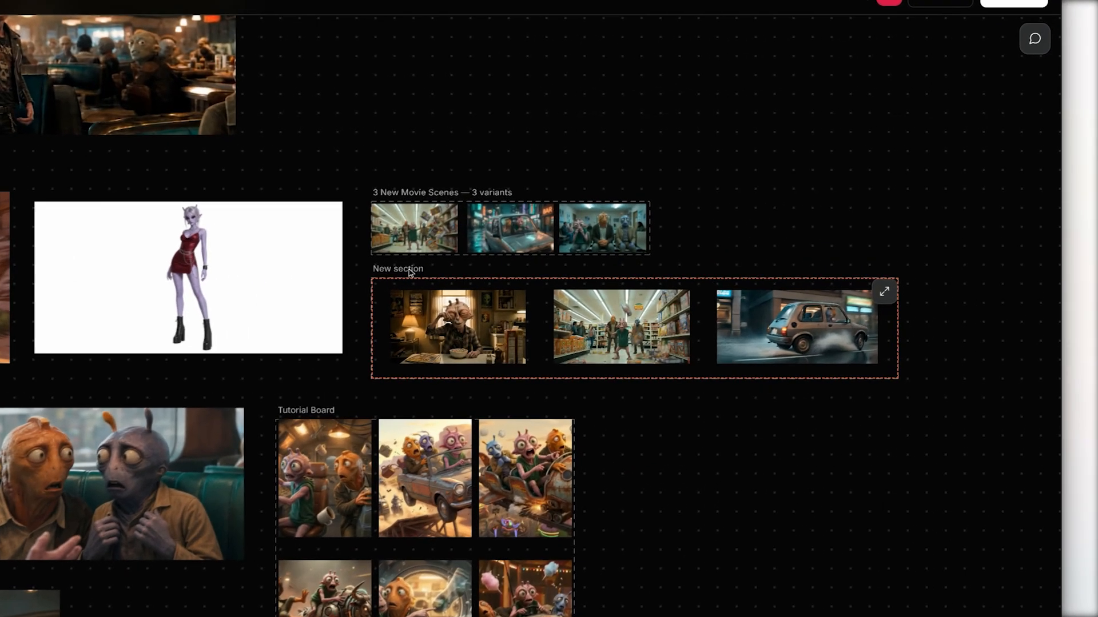
# Open the New section in the review view and play back its shots.
pyautogui.click(617, 222)
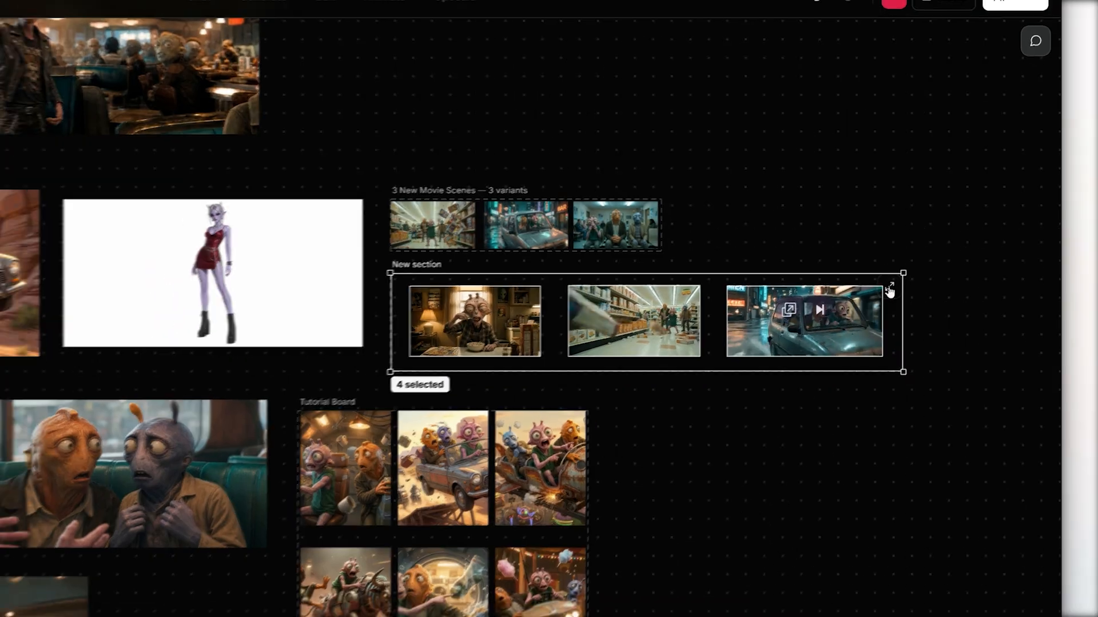
pyautogui.click(890, 289)
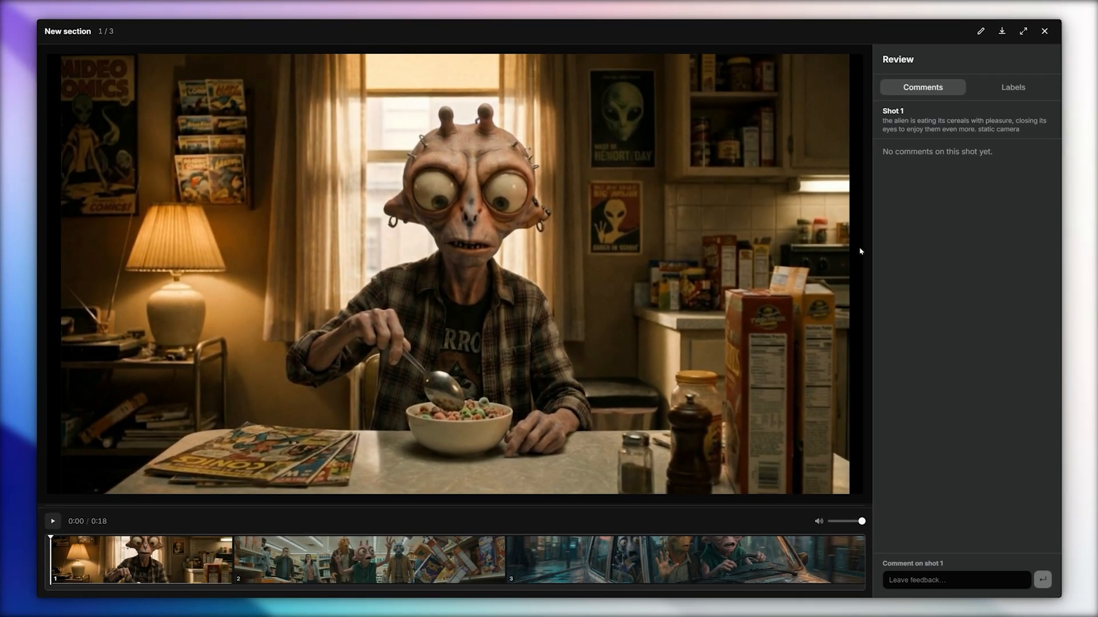
pyautogui.click(53, 522)
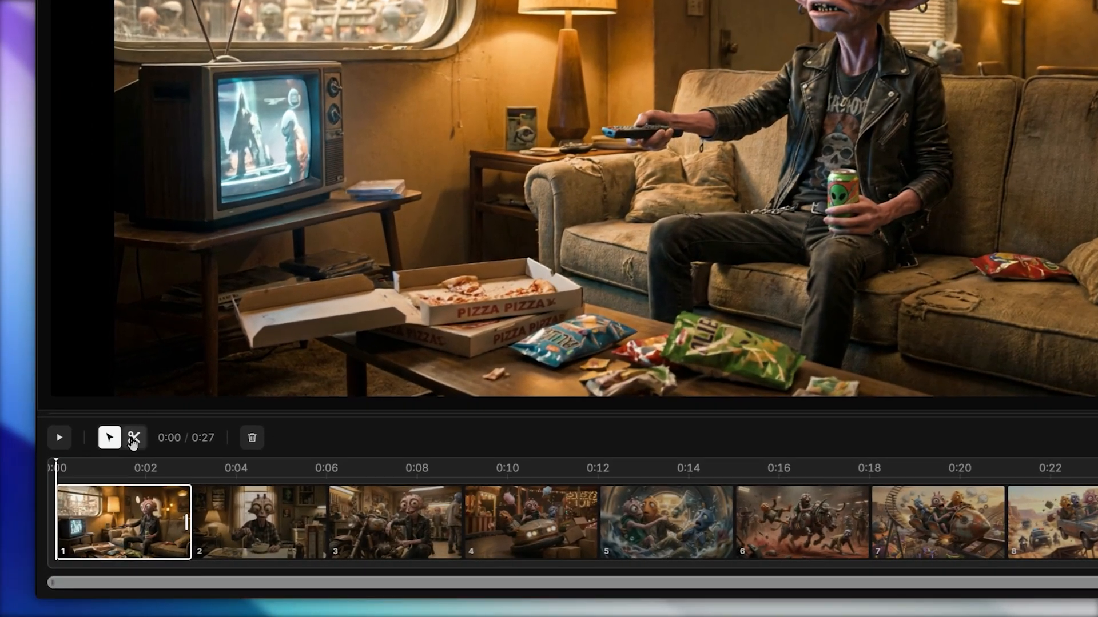
# Split the cereal-eating and bumper-car shots in half on the Tutorial Board timeline, and select the first half of the cereal shot.
pyautogui.click(102, 489)
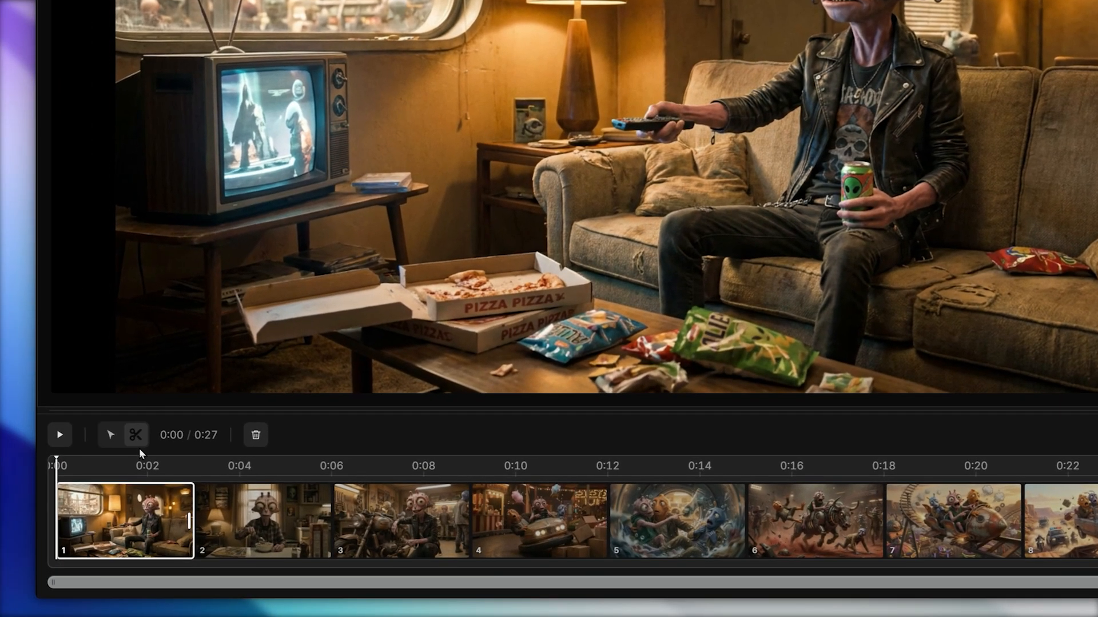
pyautogui.click(262, 509)
pyautogui.click(538, 517)
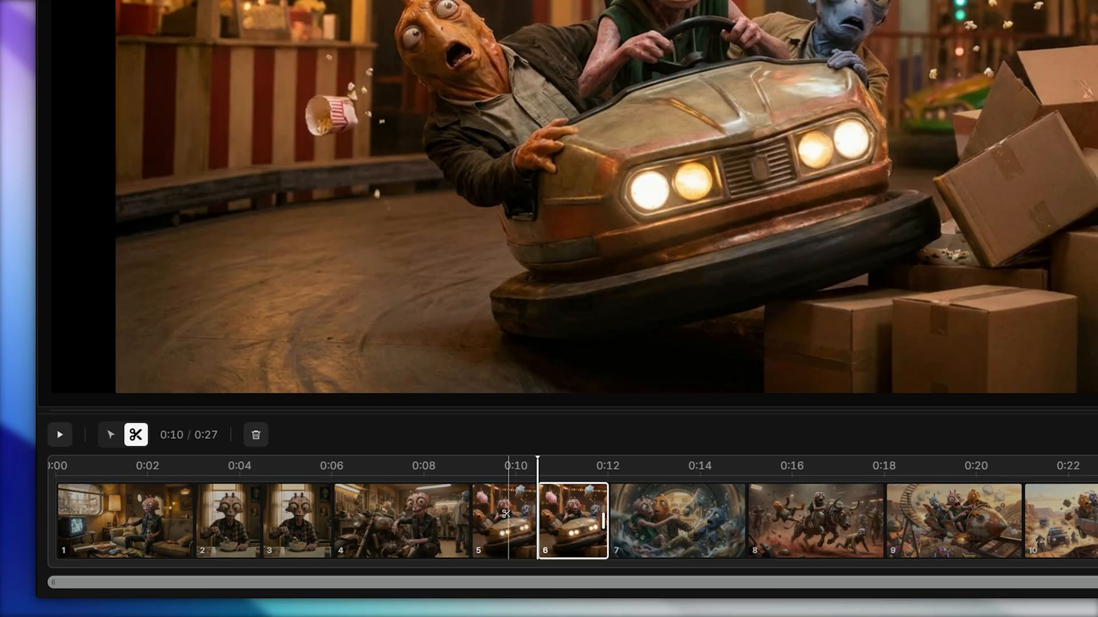
pyautogui.click(236, 509)
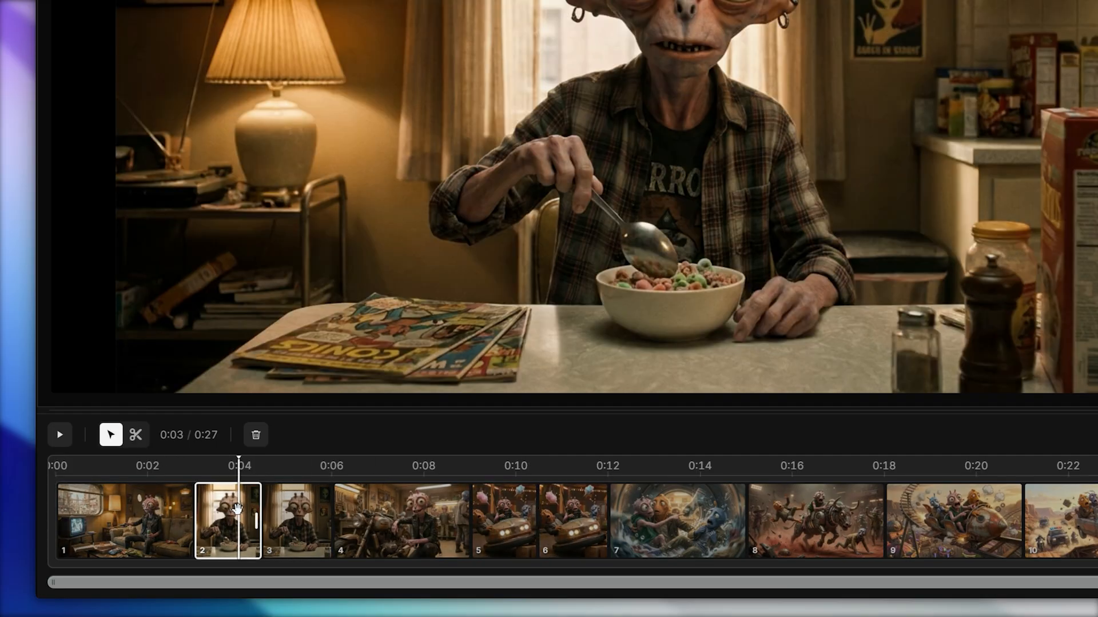
# Delete the first halves of the cereal-eating and bumper-car shots, and move the washing-machine shot to the end of the timeline.
pyautogui.click(258, 437)
pyautogui.click(437, 514)
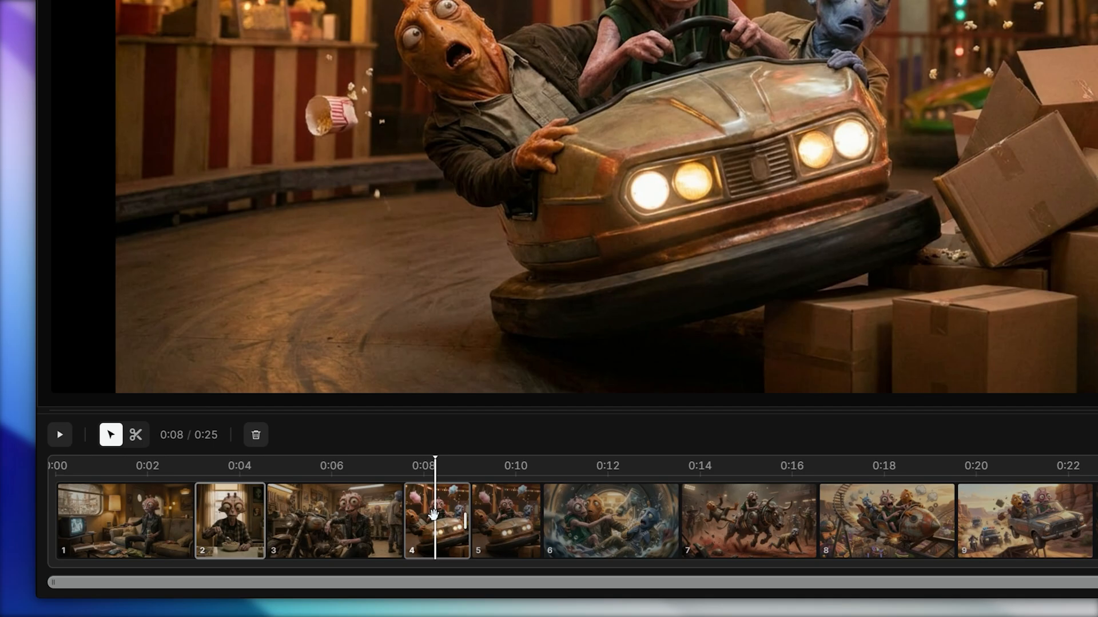
pyautogui.click(262, 439)
pyautogui.click(521, 515)
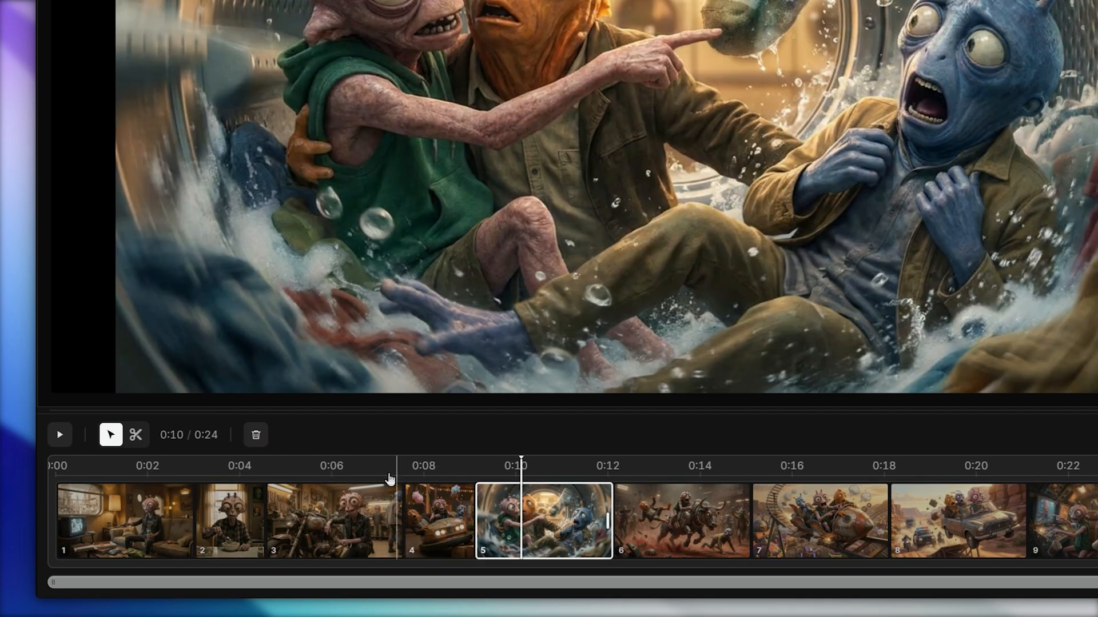
pyautogui.click(256, 437)
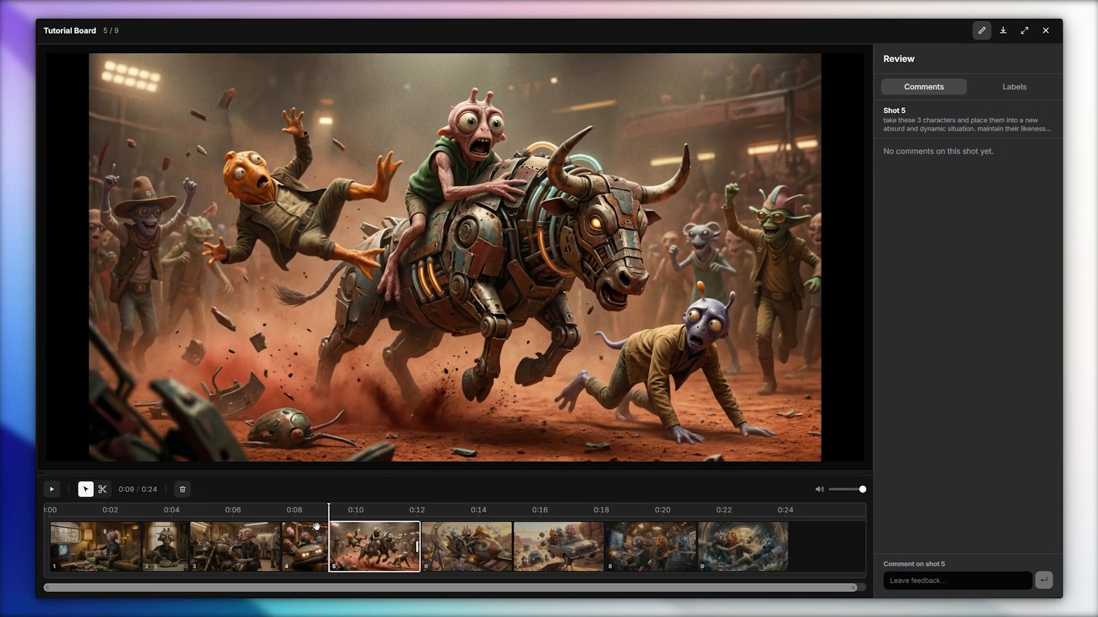
# Move the four alien images together into the New section and select the section.
pyautogui.hotkey('ctrl', 'z')
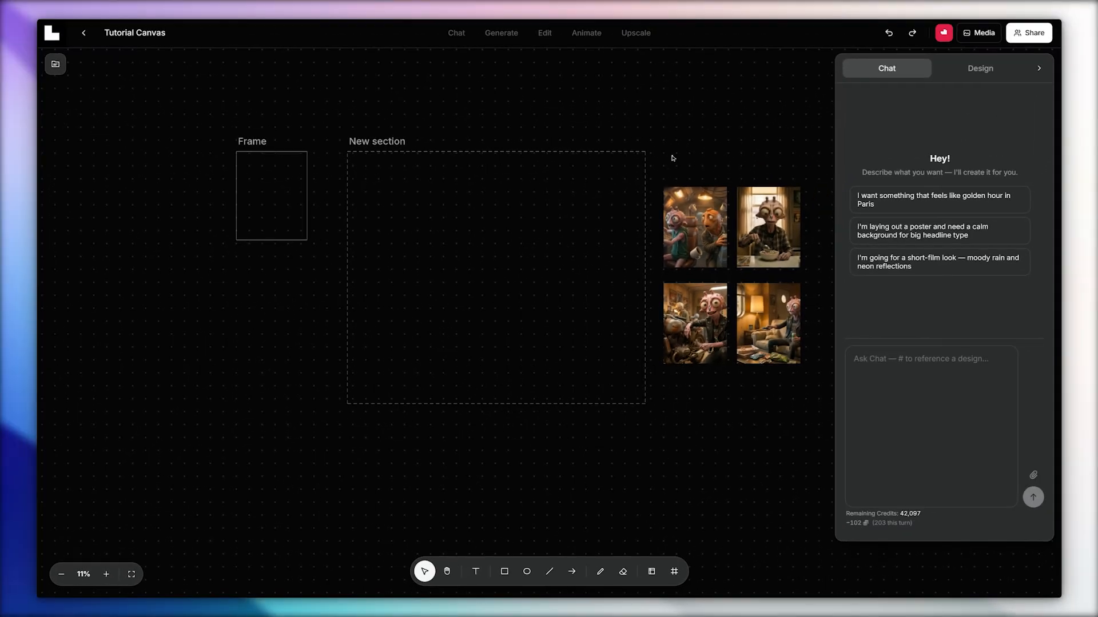
pyautogui.moveTo(672, 158); pyautogui.dragTo(547, 322)
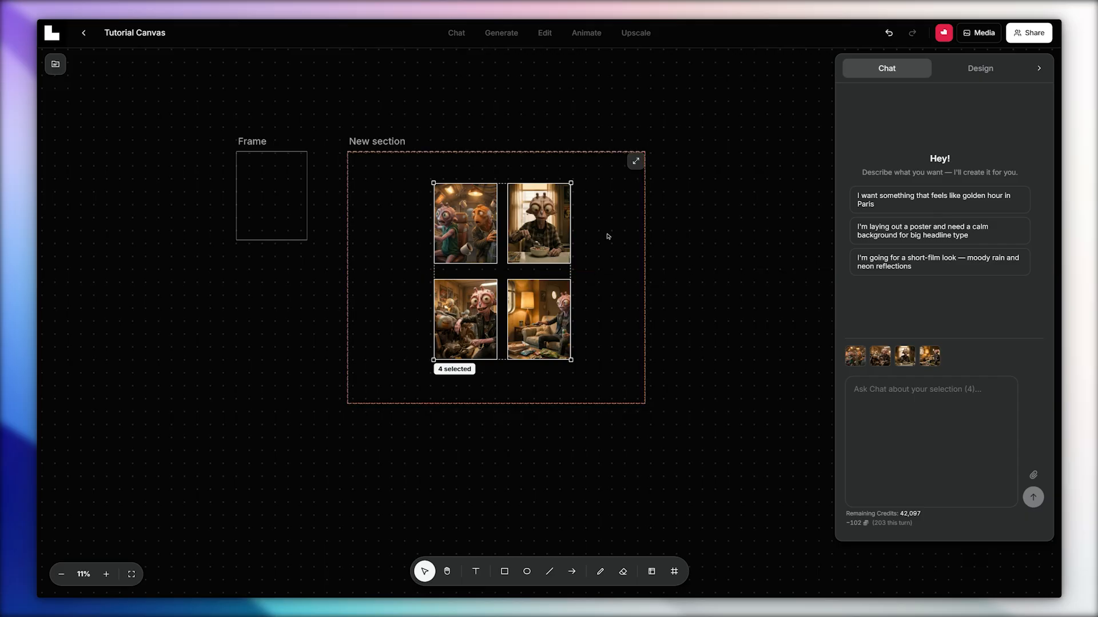
pyautogui.click(428, 145)
pyautogui.click(392, 143)
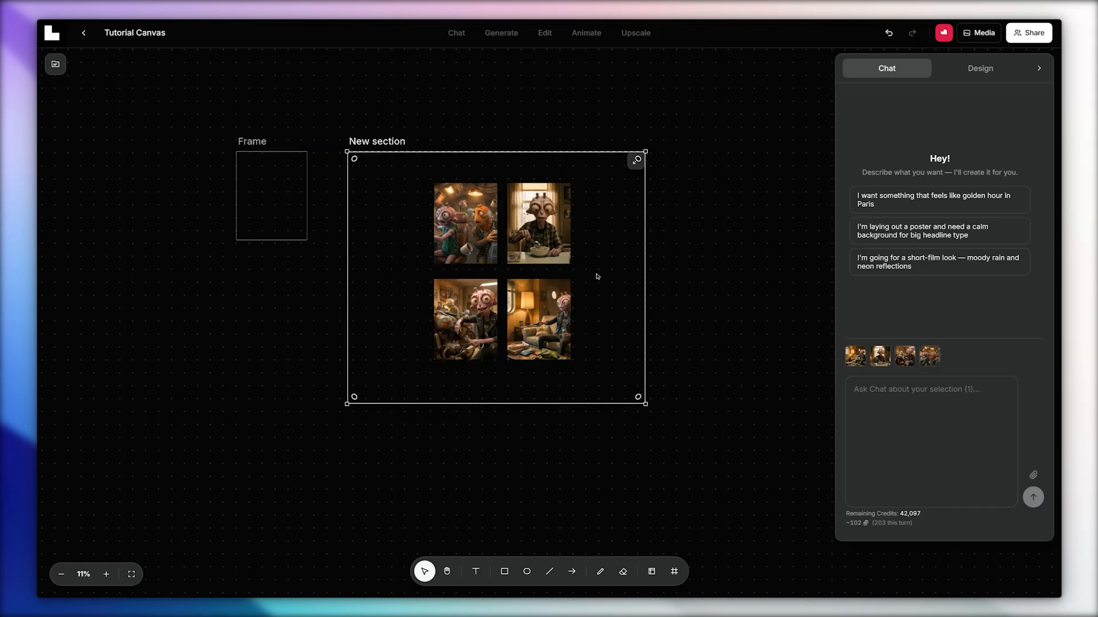
# Select the cereal-eating image alone, and select the New section together with its four images as chat references.
pyautogui.click(689, 279)
pyautogui.click(559, 237)
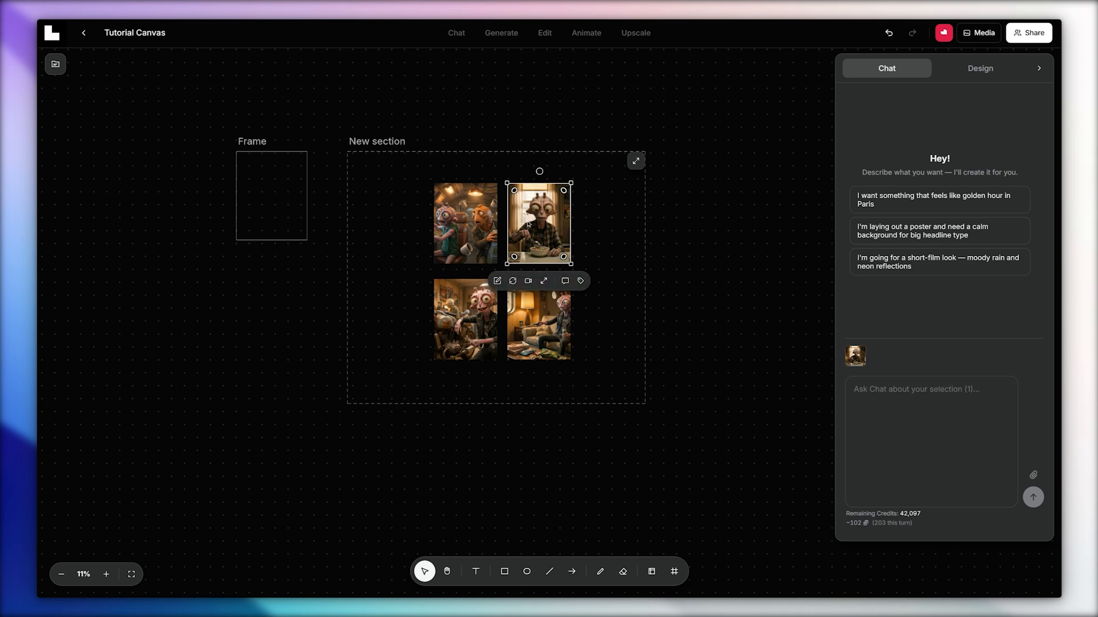
pyautogui.click(370, 143)
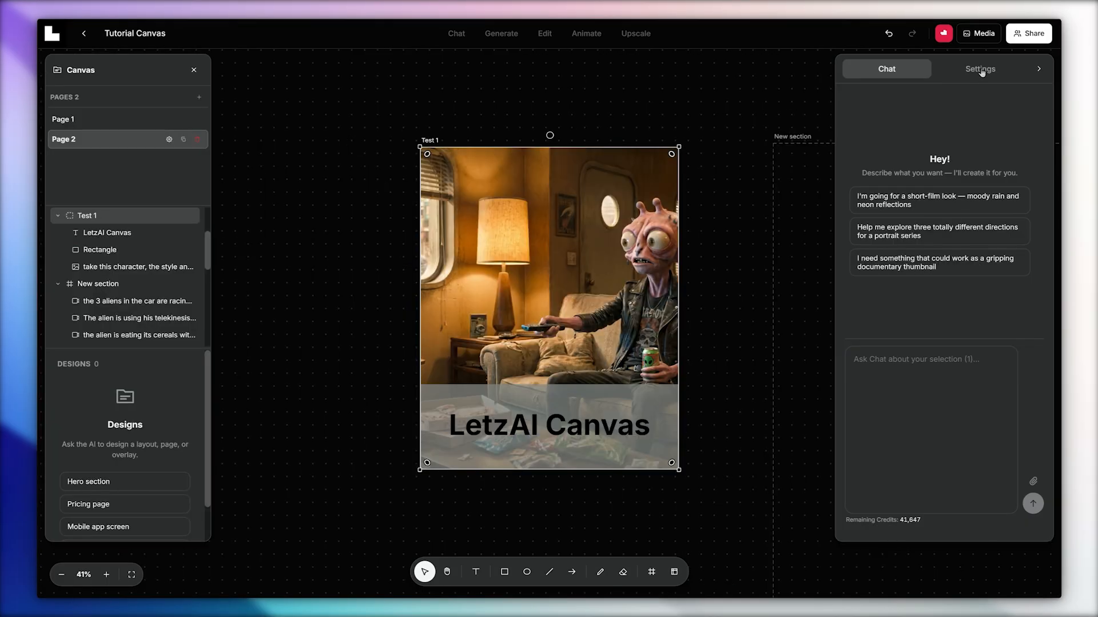
# Try a height of 1600 on the Test 1 frame and set it back to 1350.
pyautogui.click(981, 70)
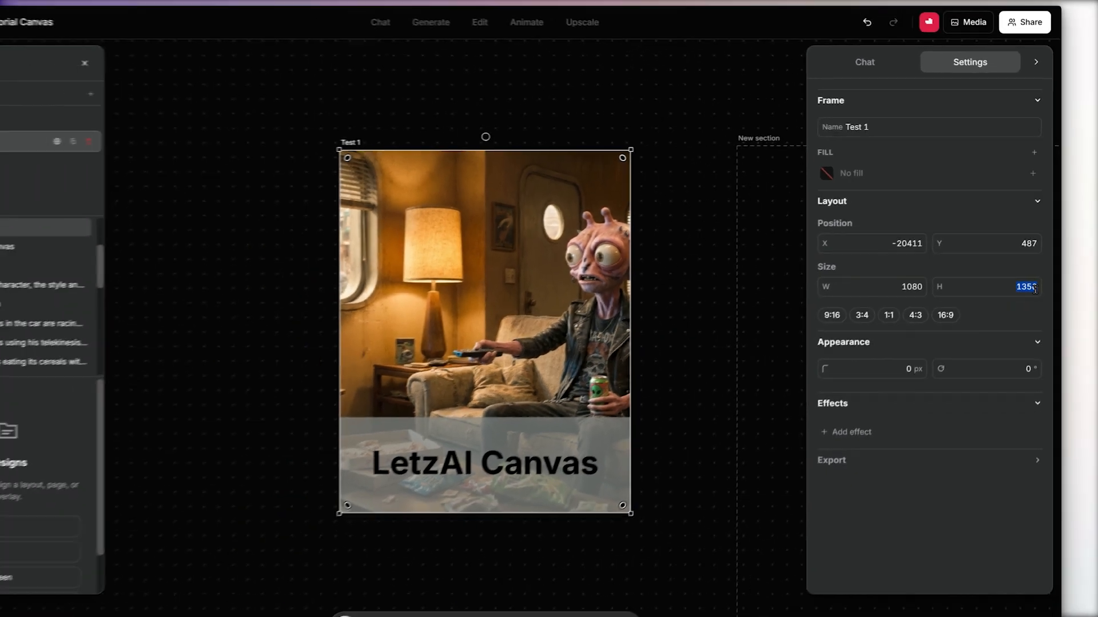
pyautogui.write('1600')
pyautogui.press('Return')
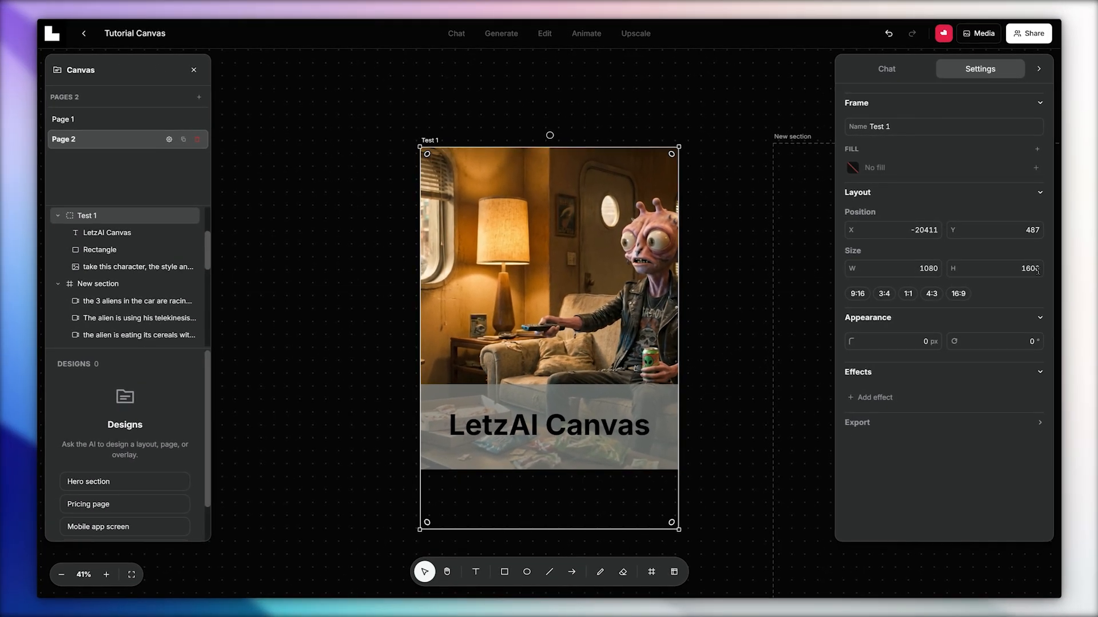
pyautogui.write('1350')
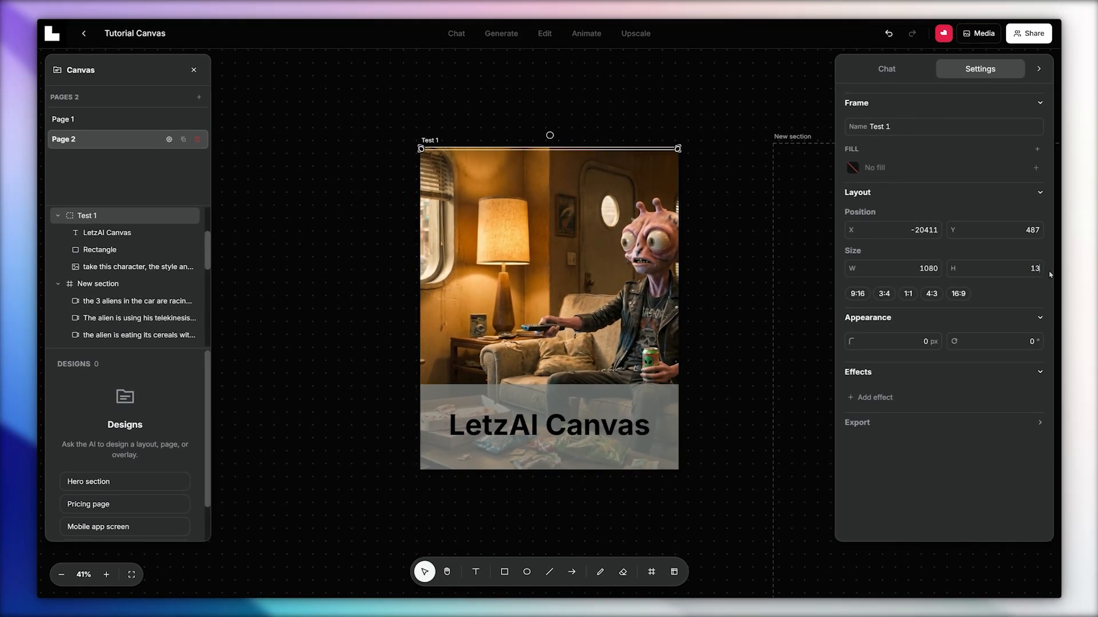
pyautogui.press('Return')
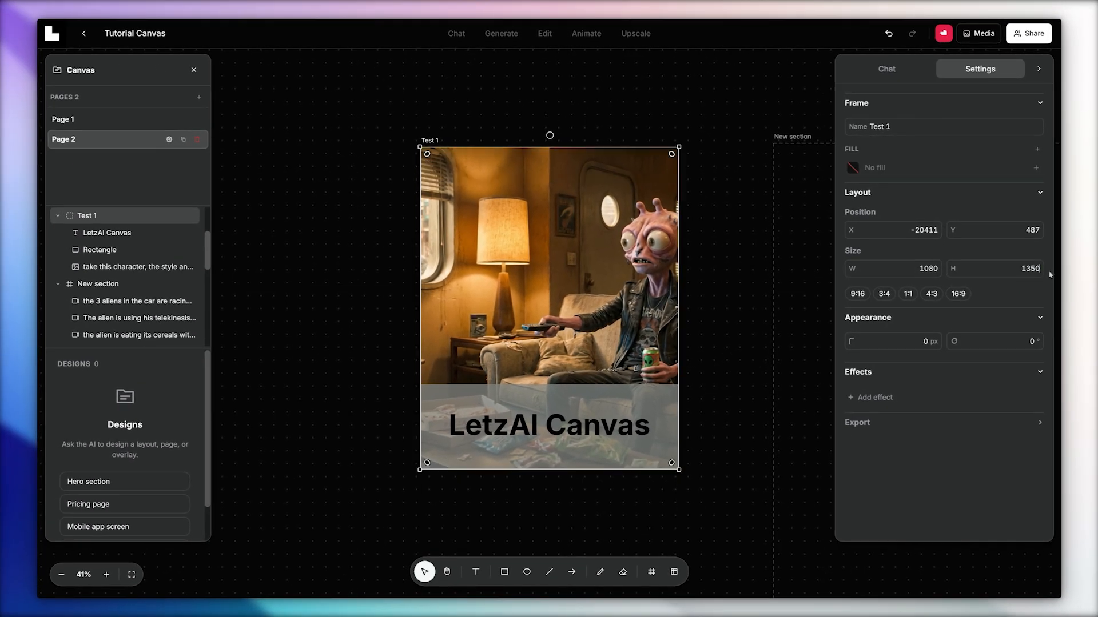
# Round the corners of the rectangle behind the LetzAI Canvas text to 178 px and resize it to 930 by 244.
pyautogui.click(103, 252)
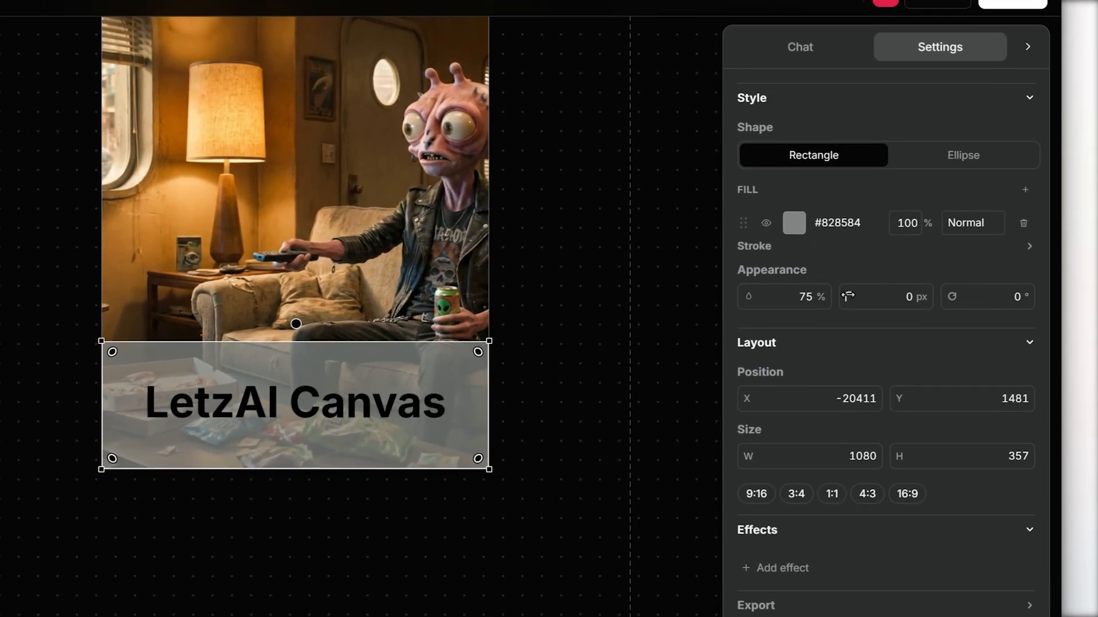
pyautogui.moveTo(919, 236); pyautogui.dragTo(1027, 246)
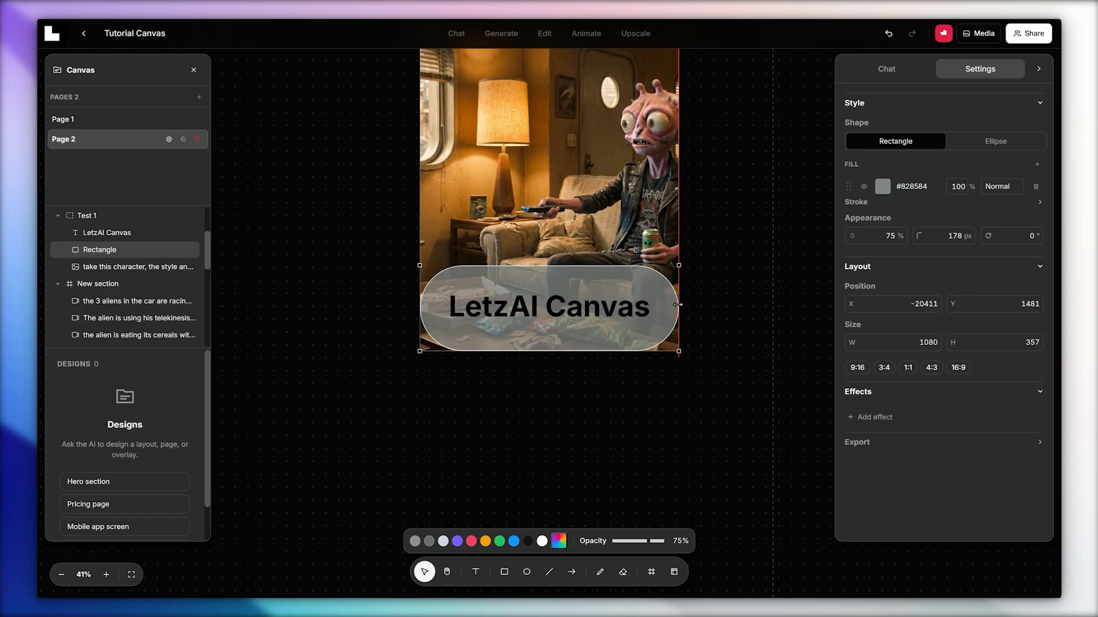
pyautogui.moveTo(487, 406); pyautogui.dragTo(462, 405)
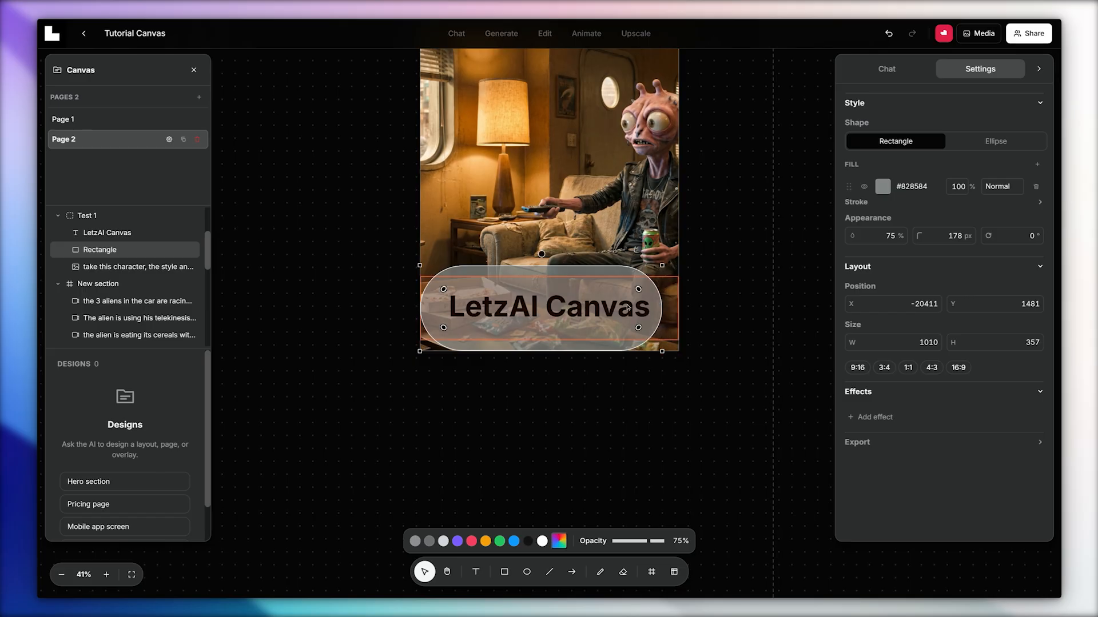
pyautogui.moveTo(421, 303); pyautogui.dragTo(440, 304)
pyautogui.moveTo(547, 266); pyautogui.dragTo(548, 276)
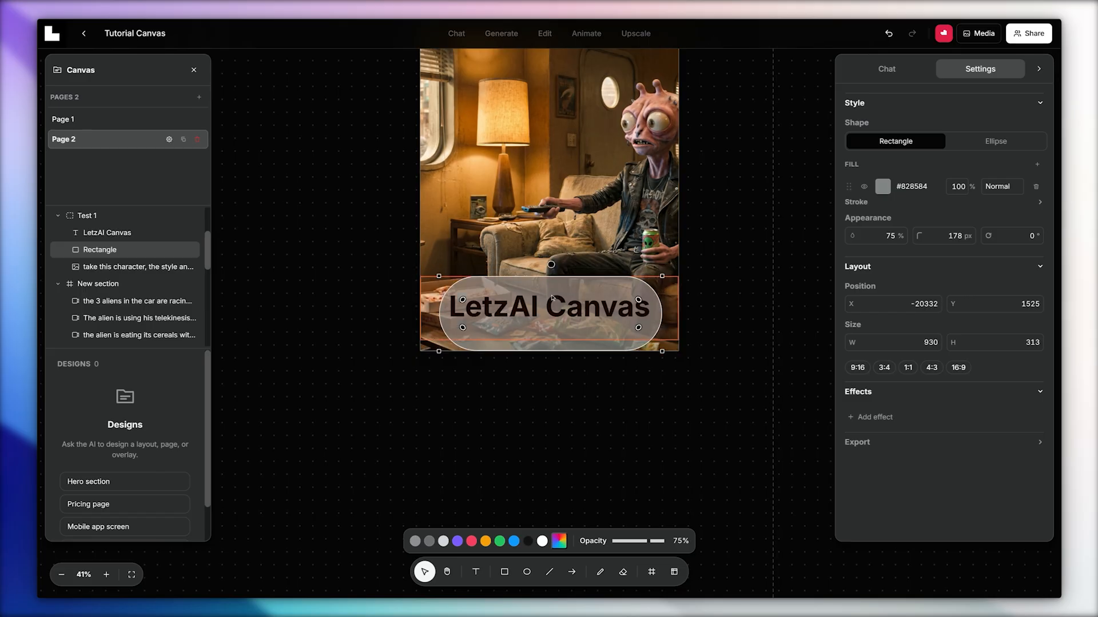
pyautogui.moveTo(553, 351); pyautogui.dragTo(552, 334)
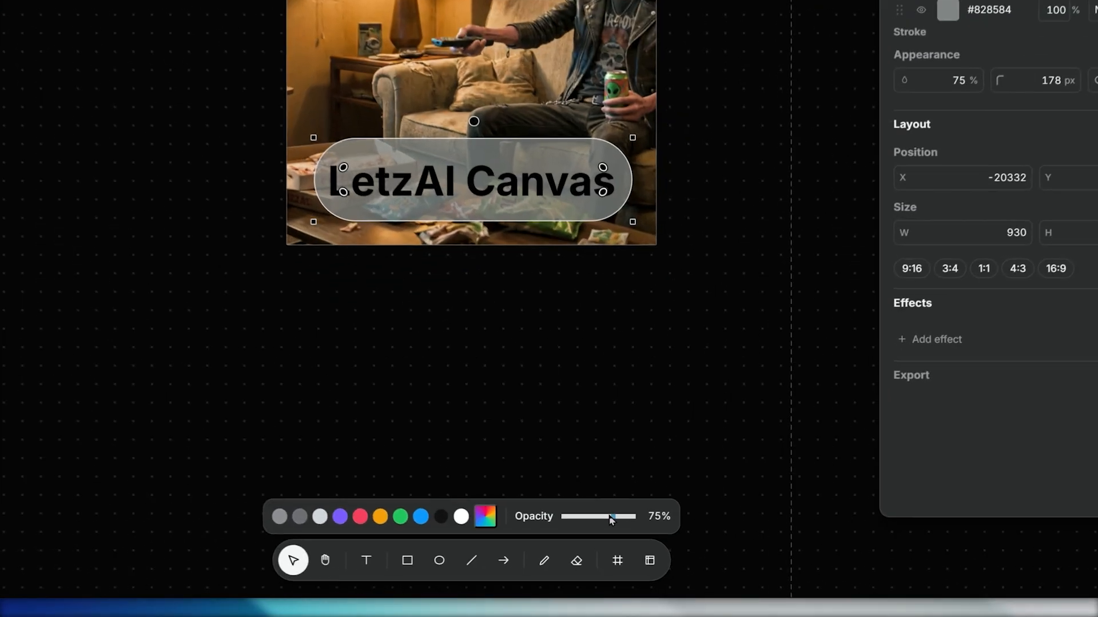
# Fill the rounded rectangle with white at 95% opacity and add a drop shadow effect.
pyautogui.moveTo(651, 541); pyautogui.dragTo(662, 541)
pyautogui.click(447, 512)
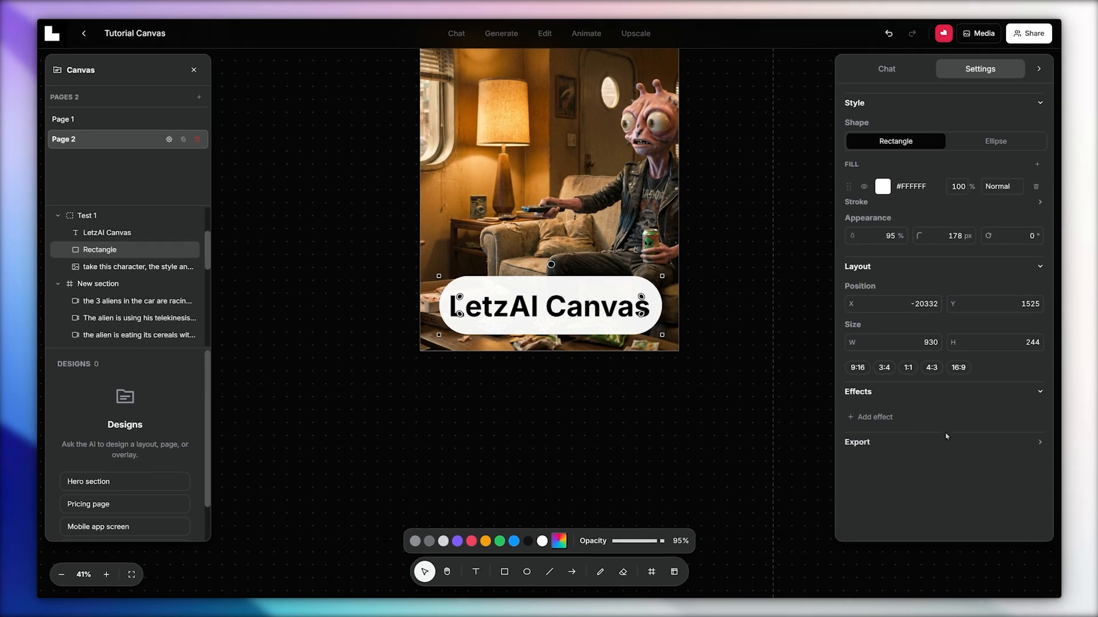
pyautogui.click(875, 417)
pyautogui.click(874, 472)
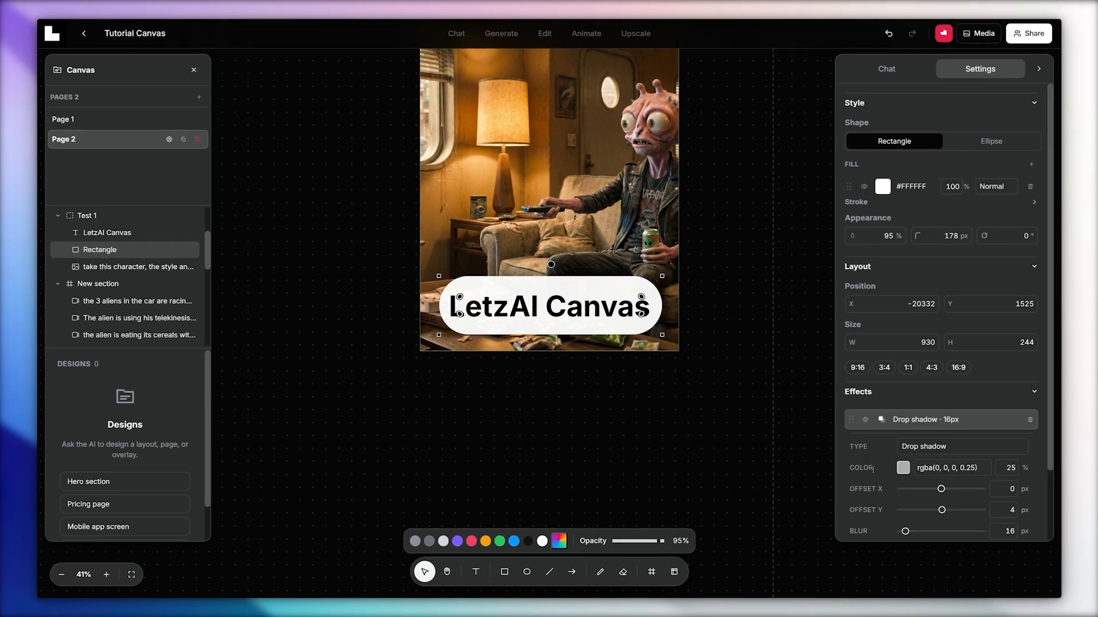
# Try other colours such as orange #FF9500 on the LetzAI Canvas text and return it to black.
pyautogui.click(107, 232)
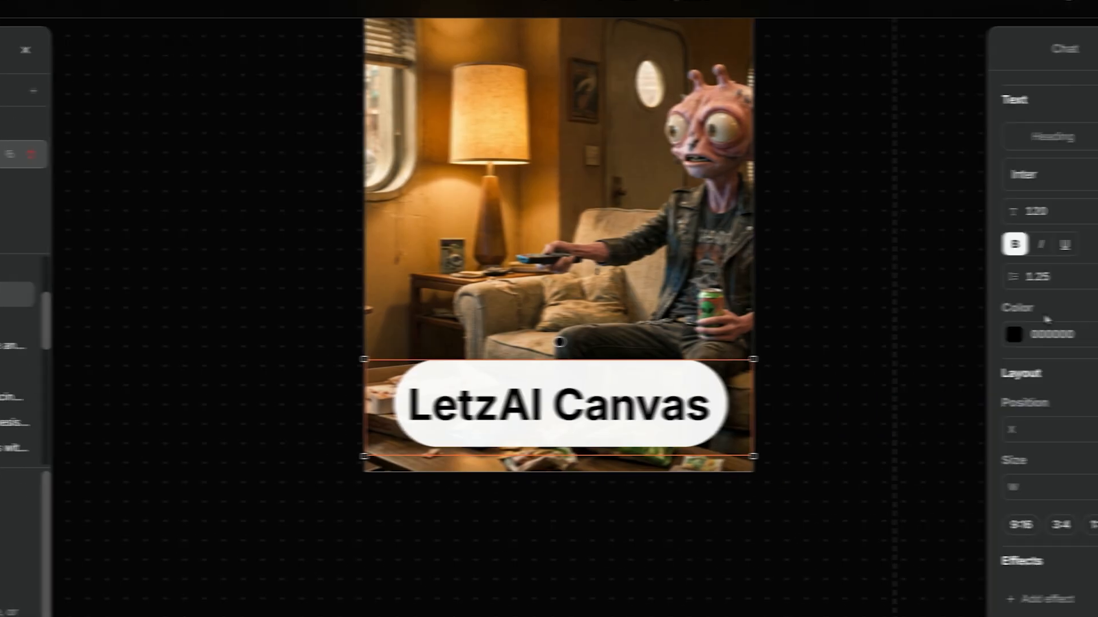
pyautogui.click(1014, 333)
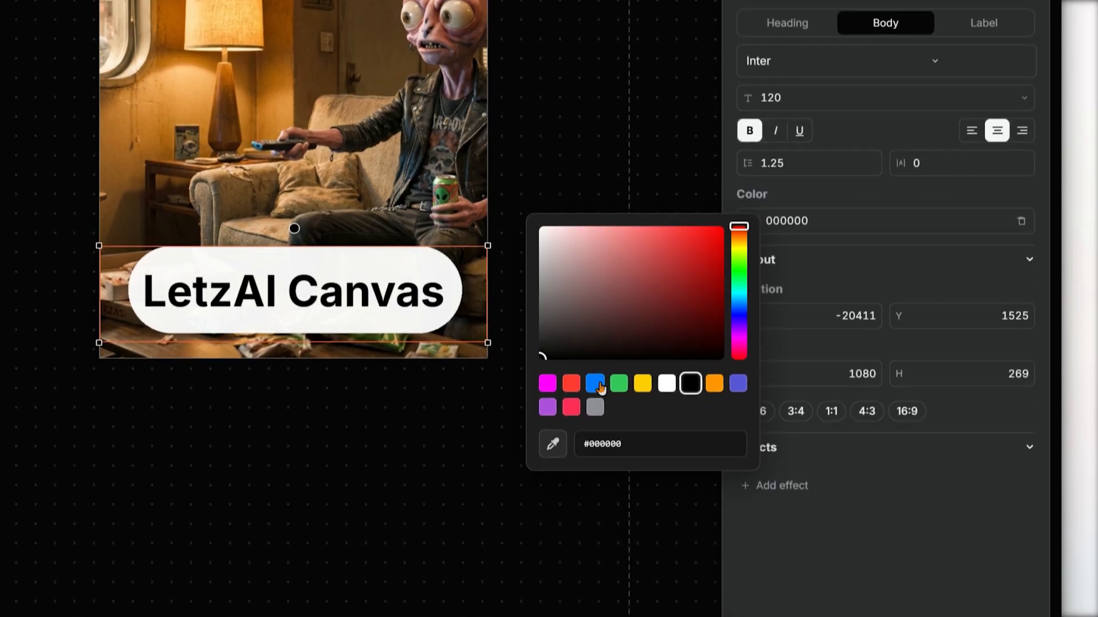
pyautogui.click(835, 497)
pyautogui.click(643, 351)
pyautogui.click(714, 351)
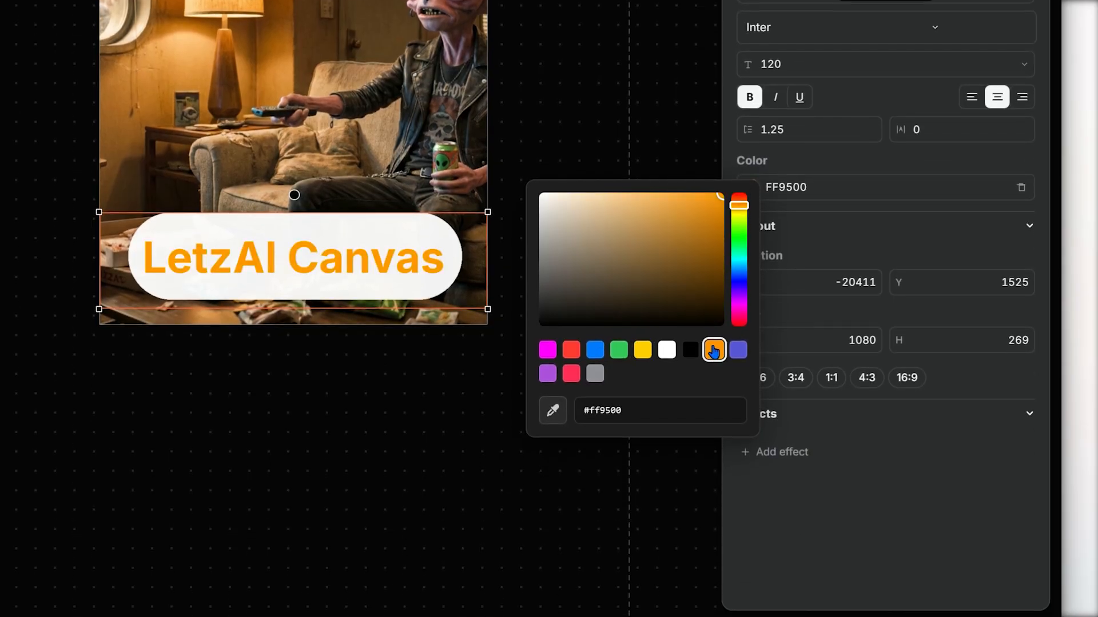
pyautogui.click(690, 349)
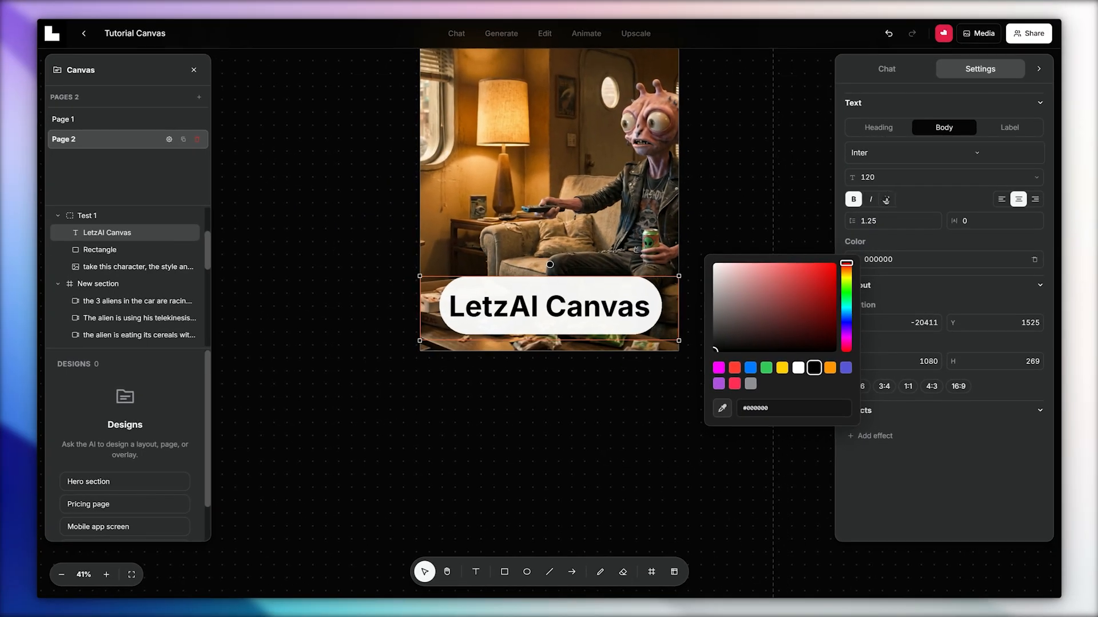
# Try underline, italic and left alignment on the LetzAI Canvas text and restore plain bold, centred styling.
pyautogui.click(799, 97)
pyautogui.click(799, 290)
pyautogui.click(775, 291)
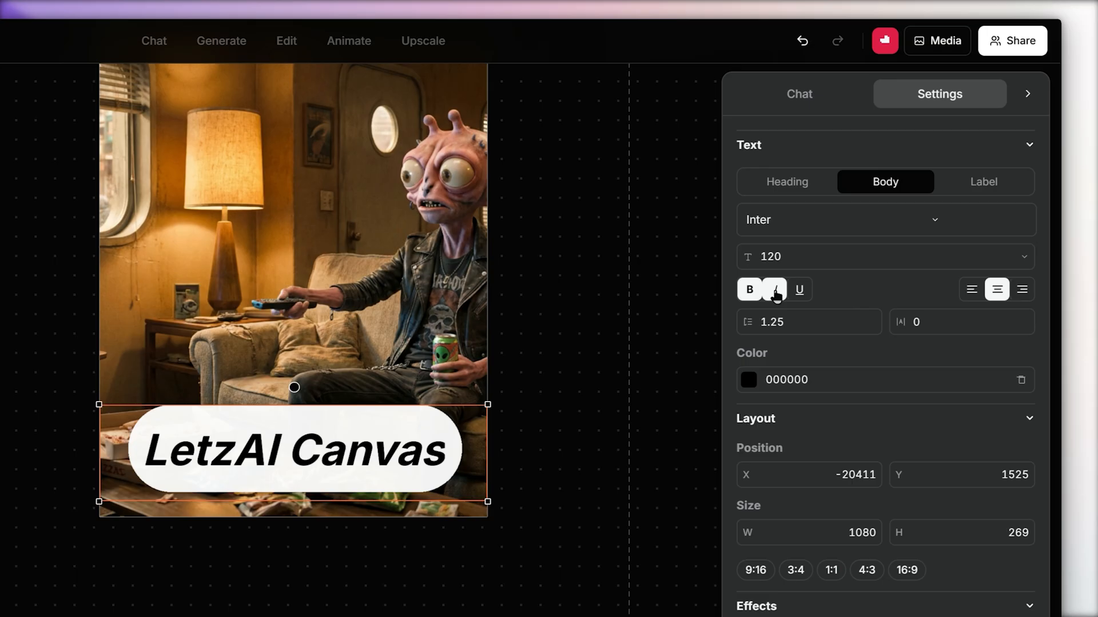
pyautogui.click(776, 291)
pyautogui.click(972, 290)
pyautogui.click(997, 290)
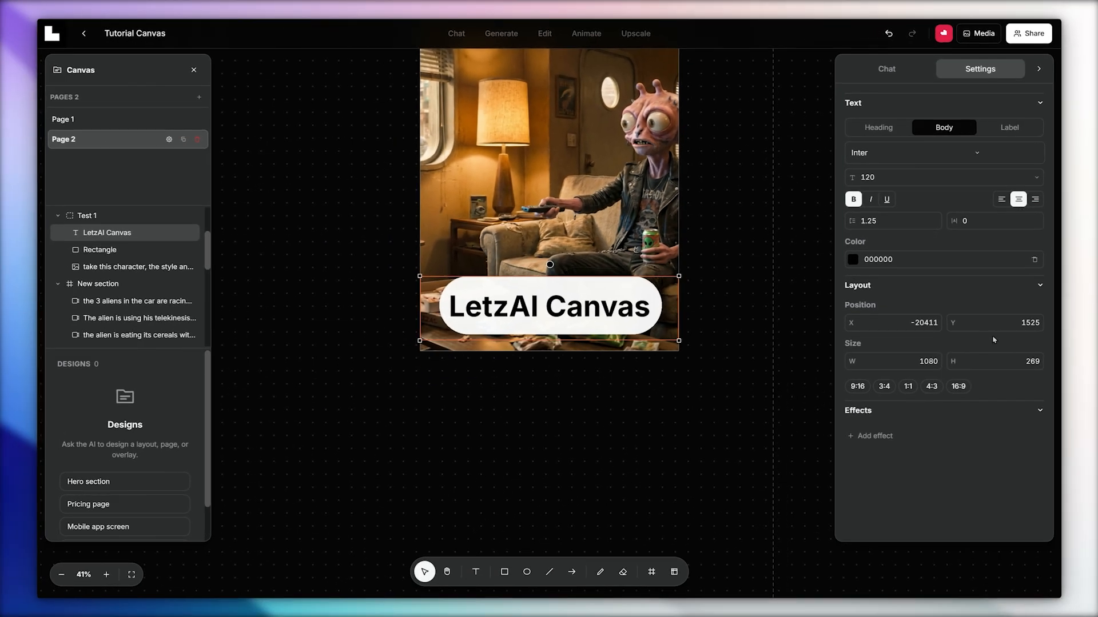
# Select the Test 1 frame with its contents and look through the settings available for it.
pyautogui.scroll(2, 702, 367)
pyautogui.click(430, 122)
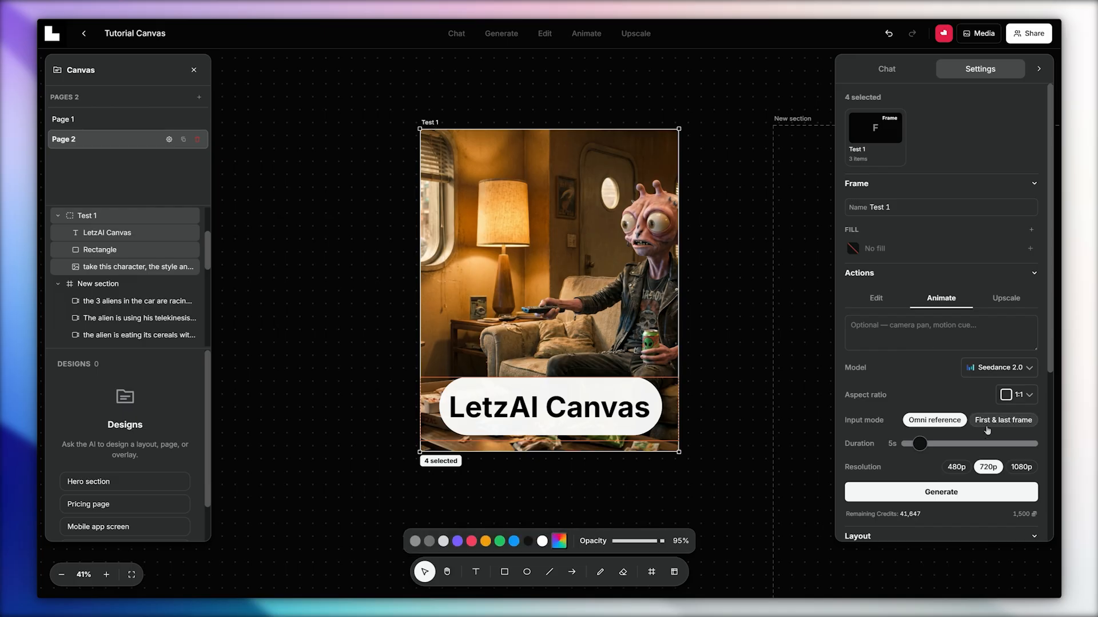
pyautogui.scroll(-4, 978, 454)
pyautogui.scroll(-2, 978, 454)
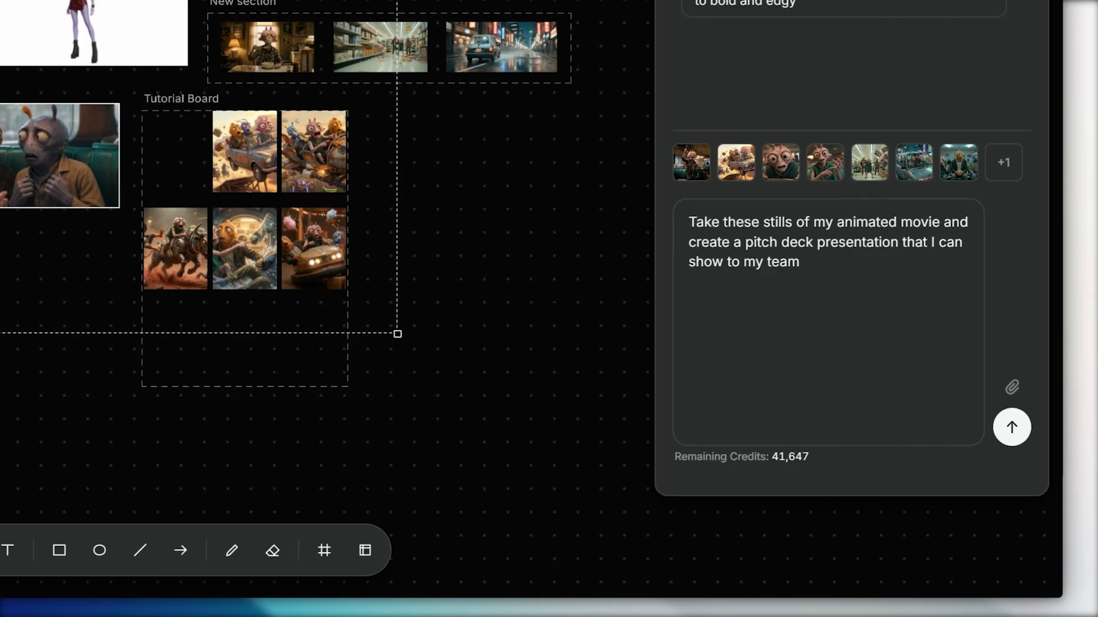
# Send the chat request to create a pitch deck presentation for the team from the selected animated movie stills.
pyautogui.click(1012, 427)
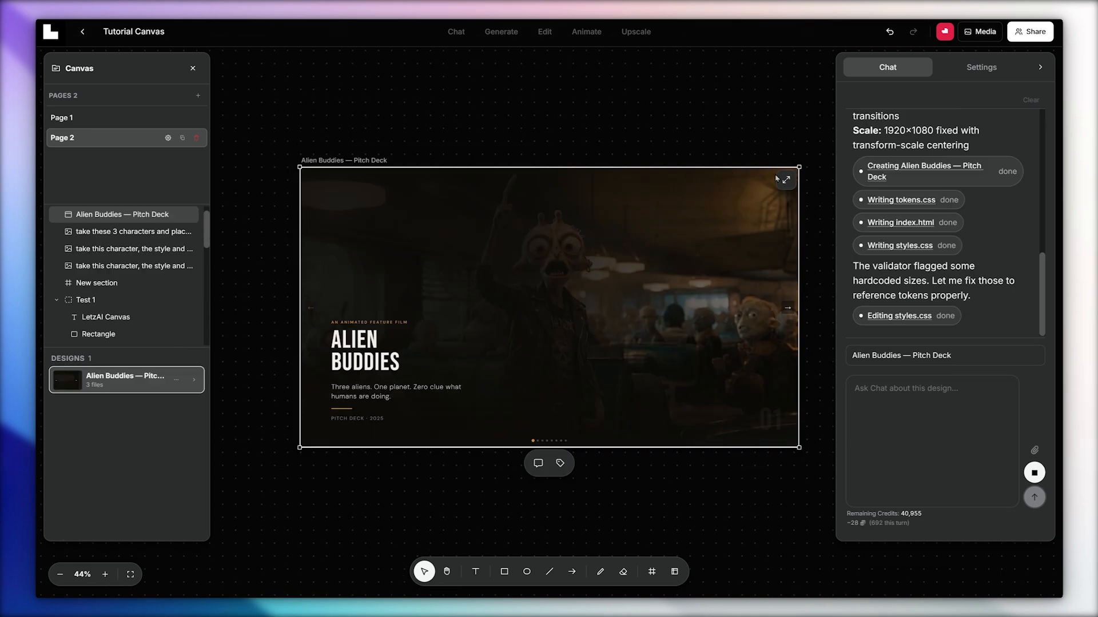
# Open the Alien Buddies pitch deck in the full presentation view and page through its slides.
pyautogui.click(784, 179)
pyautogui.press('Right')
pyautogui.press('Right')
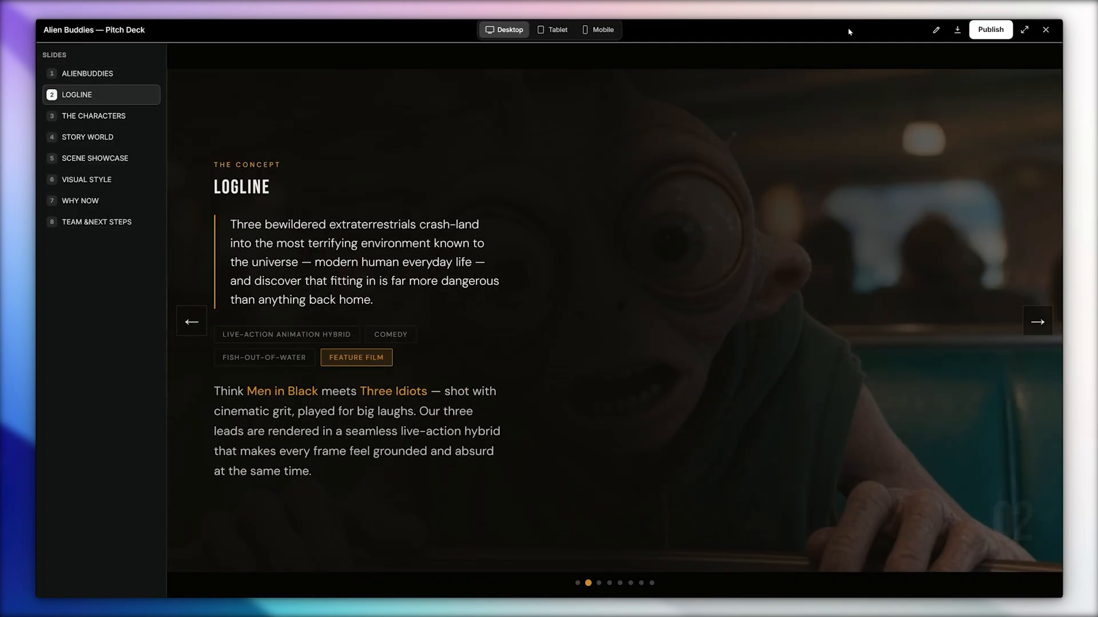
pyautogui.press('Right')
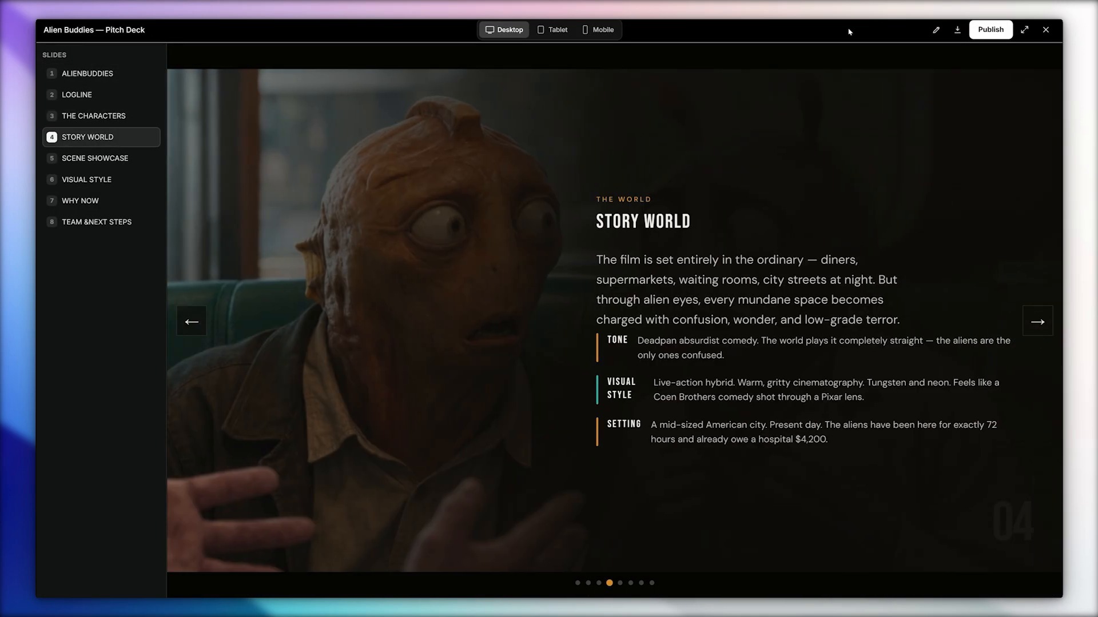
pyautogui.press('Right')
pyautogui.press('Right')
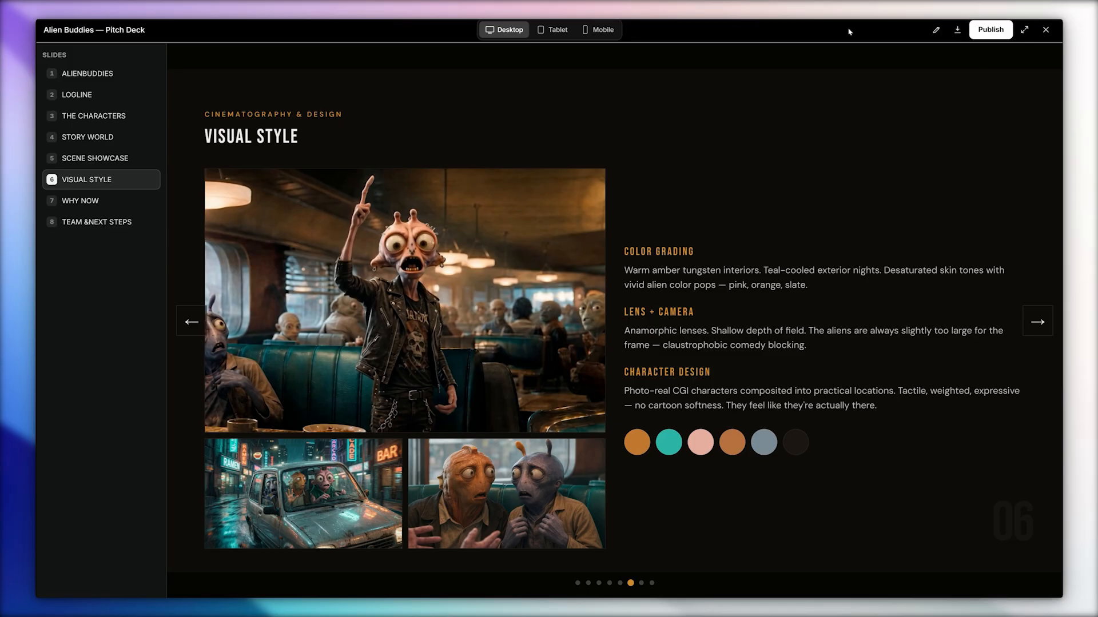
pyautogui.press('Right')
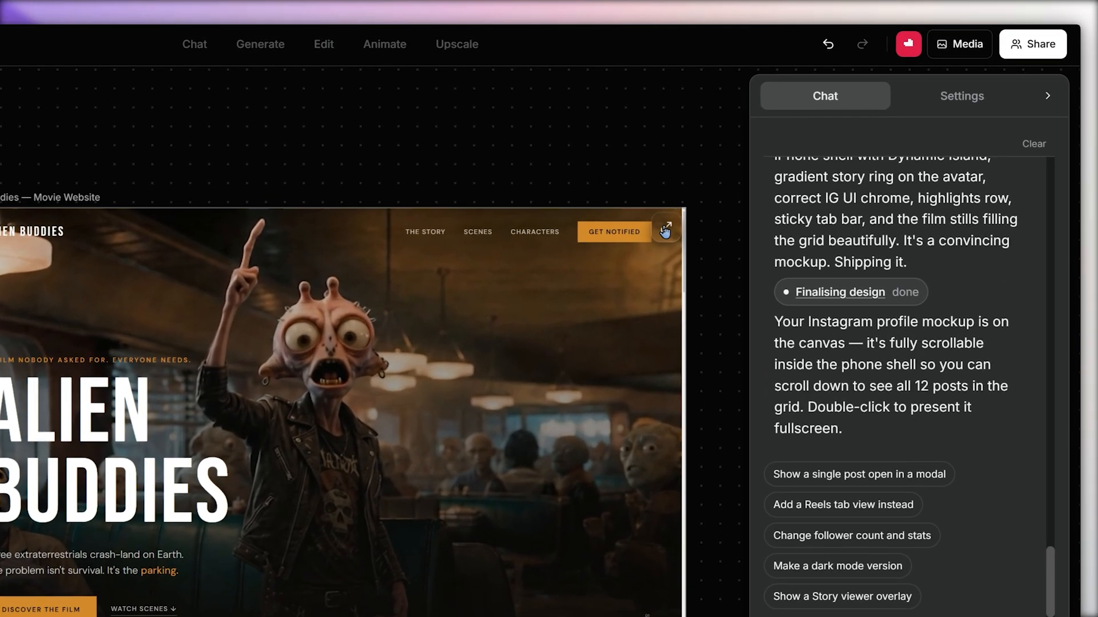
# Open the Alien Buddies movie website design in full view and look through the page.
pyautogui.click(772, 161)
pyautogui.scroll(-3, 181, 402)
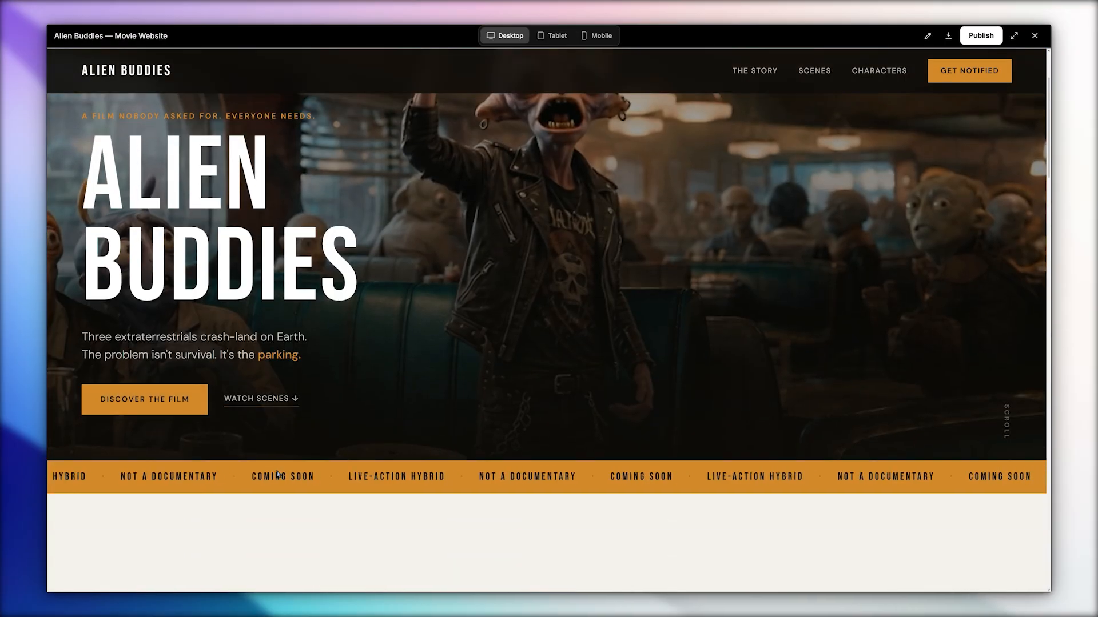
pyautogui.scroll(-5, 276, 470)
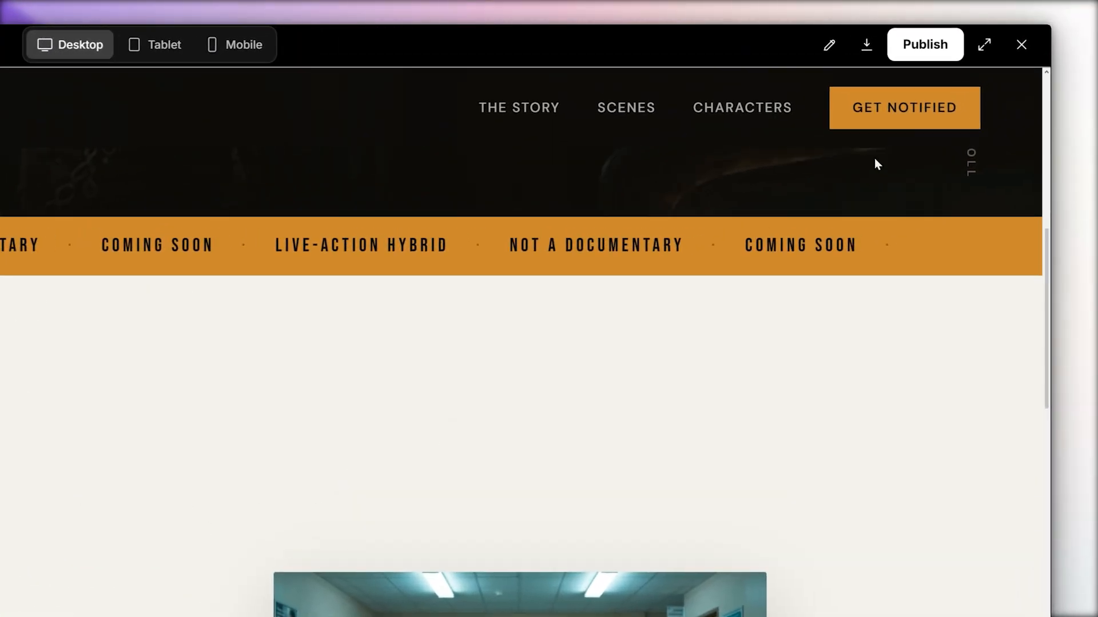
# Publish the Alien Buddies movie website to the web as Unlisted, so anyone with the link can view it.
pyautogui.click(923, 50)
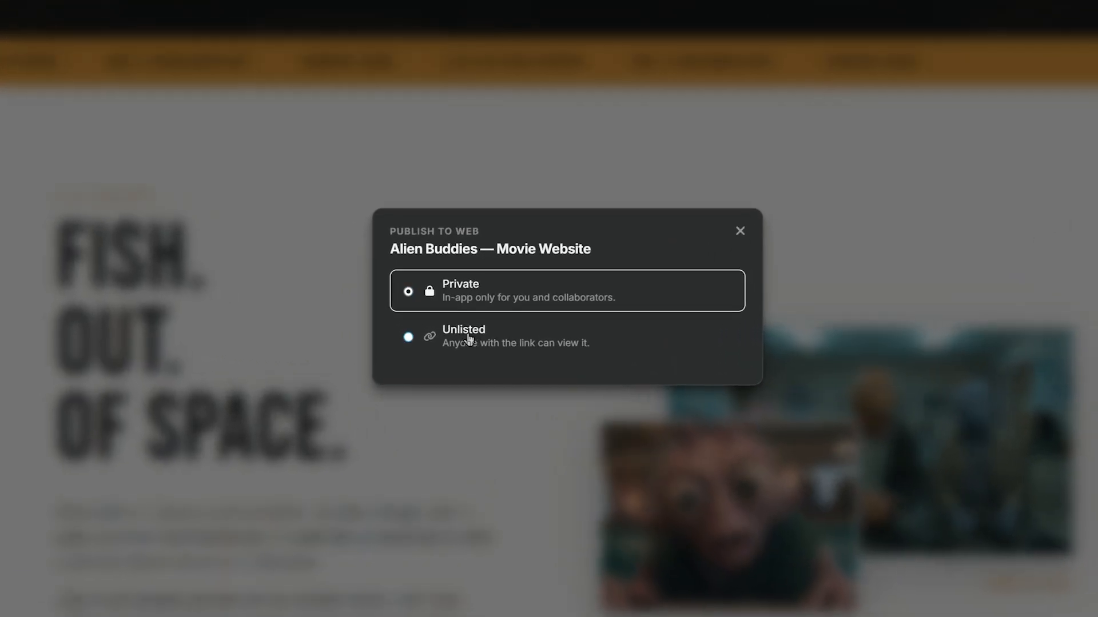
pyautogui.click(478, 336)
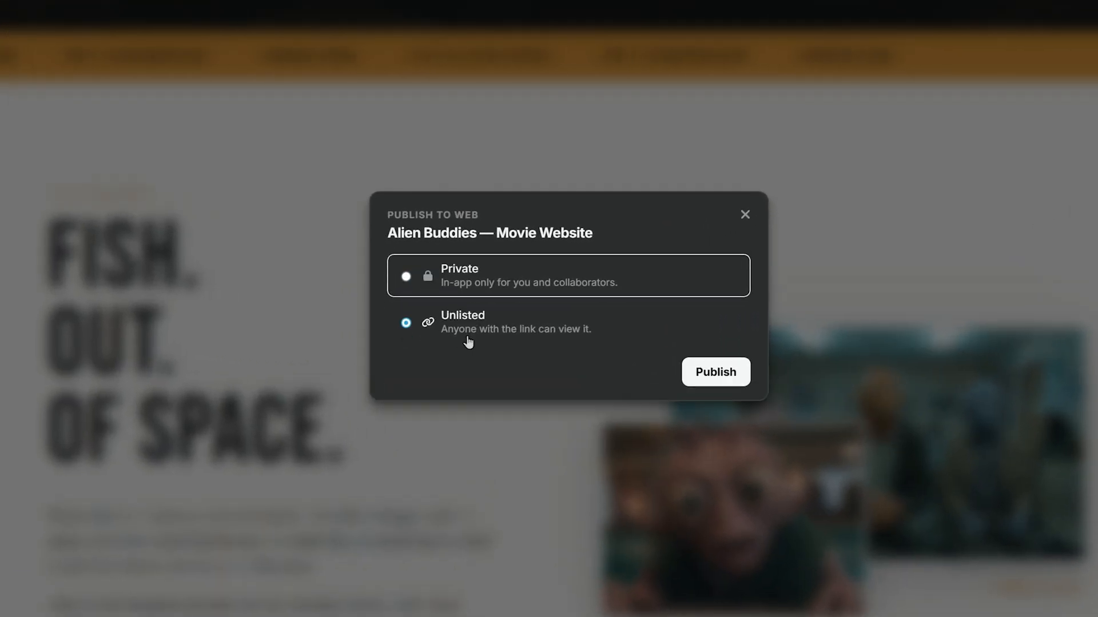
pyautogui.click(657, 368)
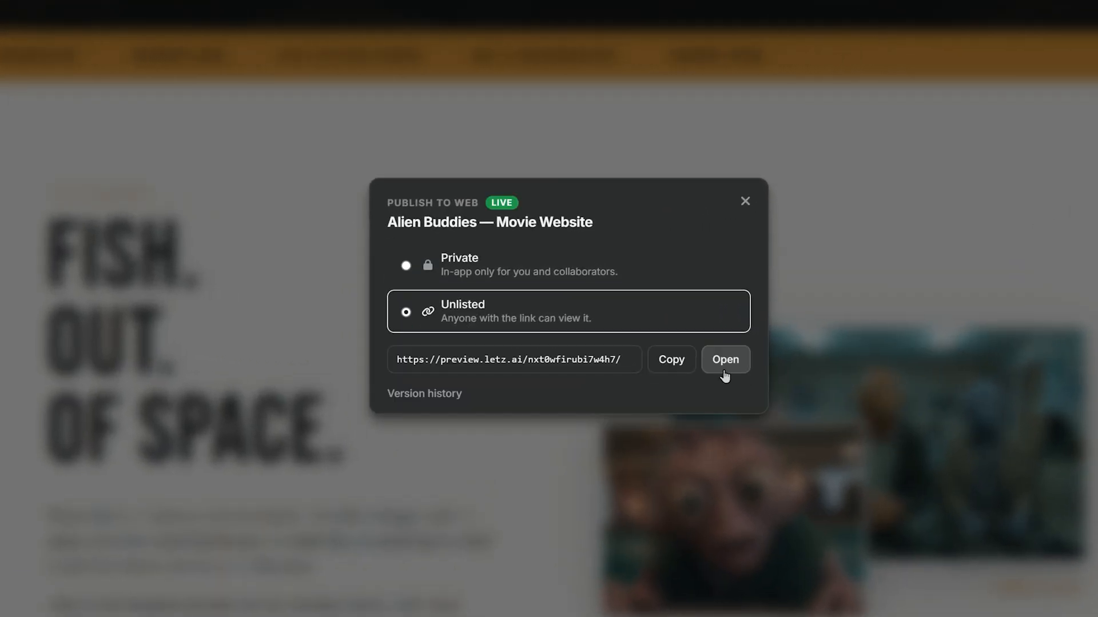
# Open the published Alien Buddies website, go to its film concept section and look through the live page.
pyautogui.click(720, 360)
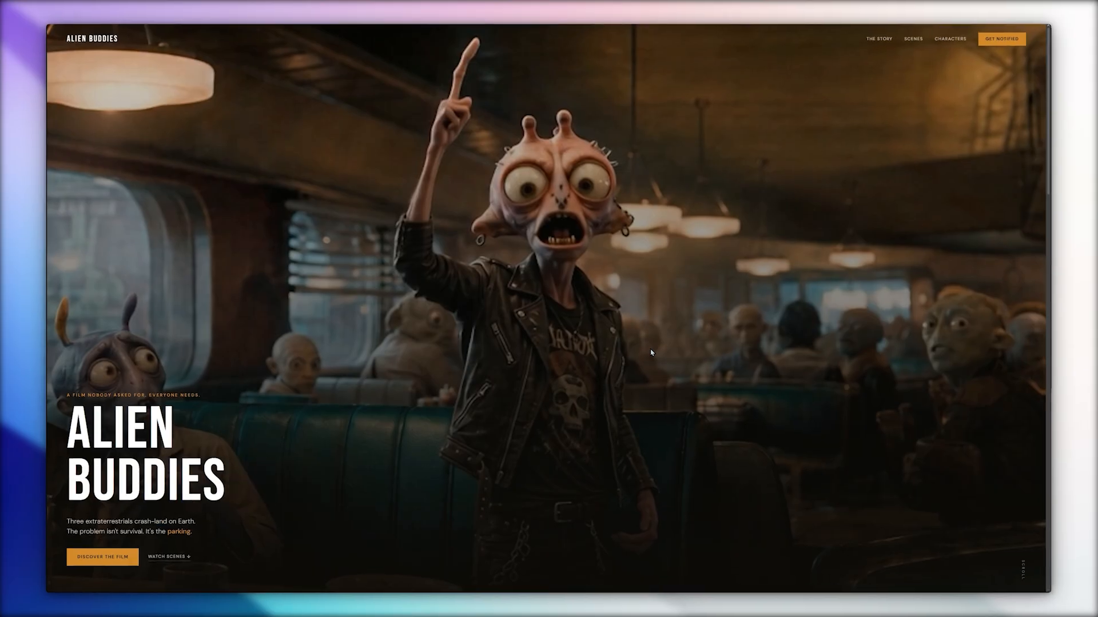
pyautogui.click(94, 563)
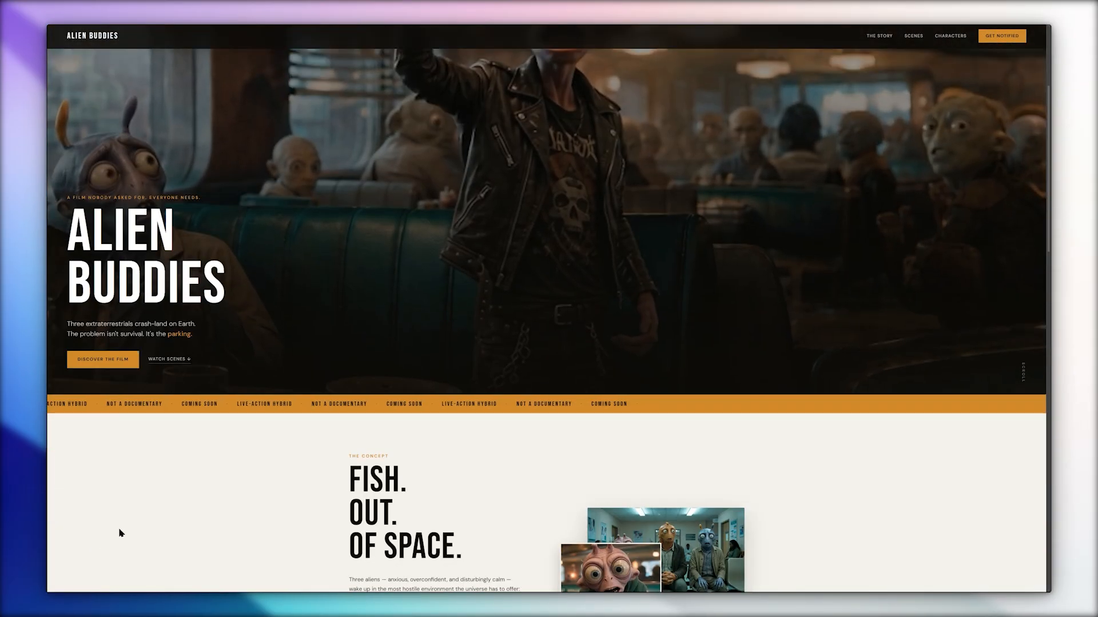
pyautogui.scroll(-12, 143, 509)
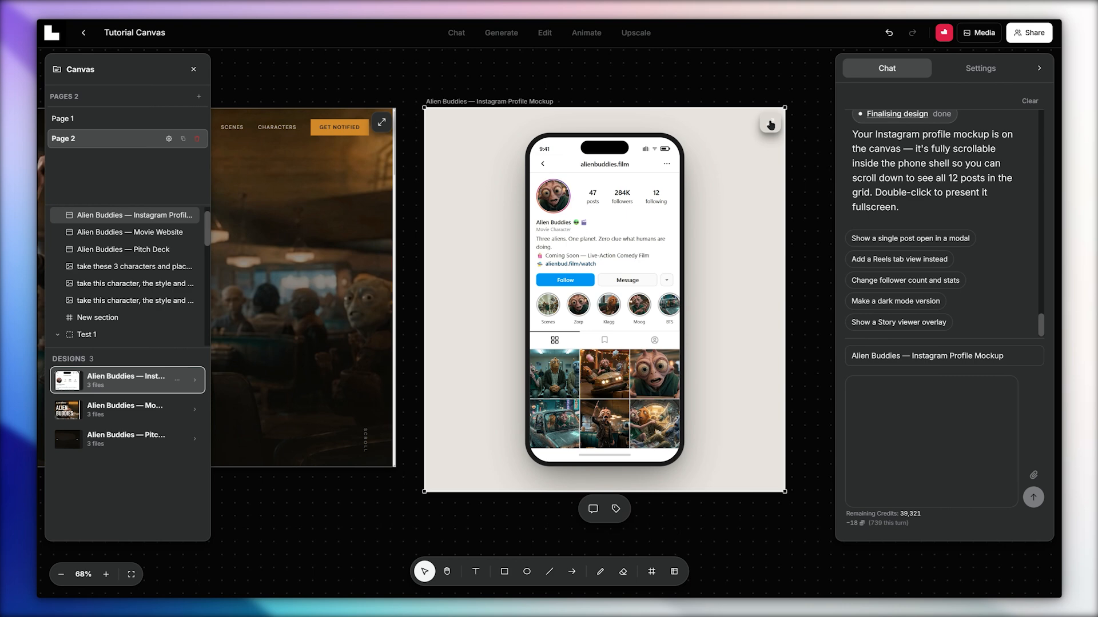
# Open the Alien Buddies Instagram profile mockup in full view and look through its posts.
pyautogui.click(770, 124)
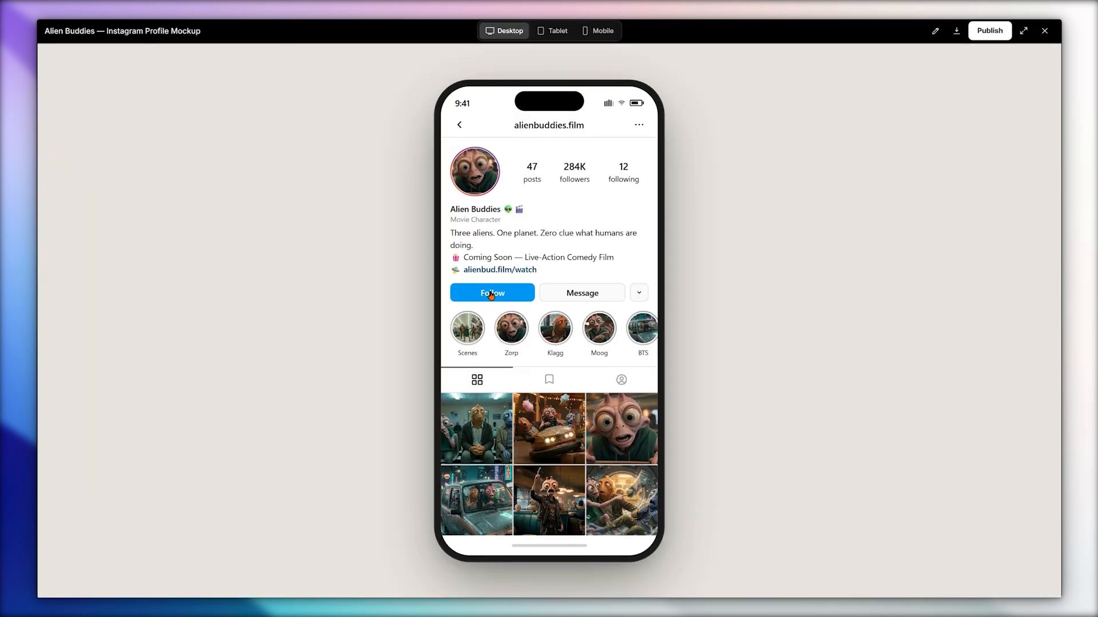
pyautogui.scroll(-5, 571, 387)
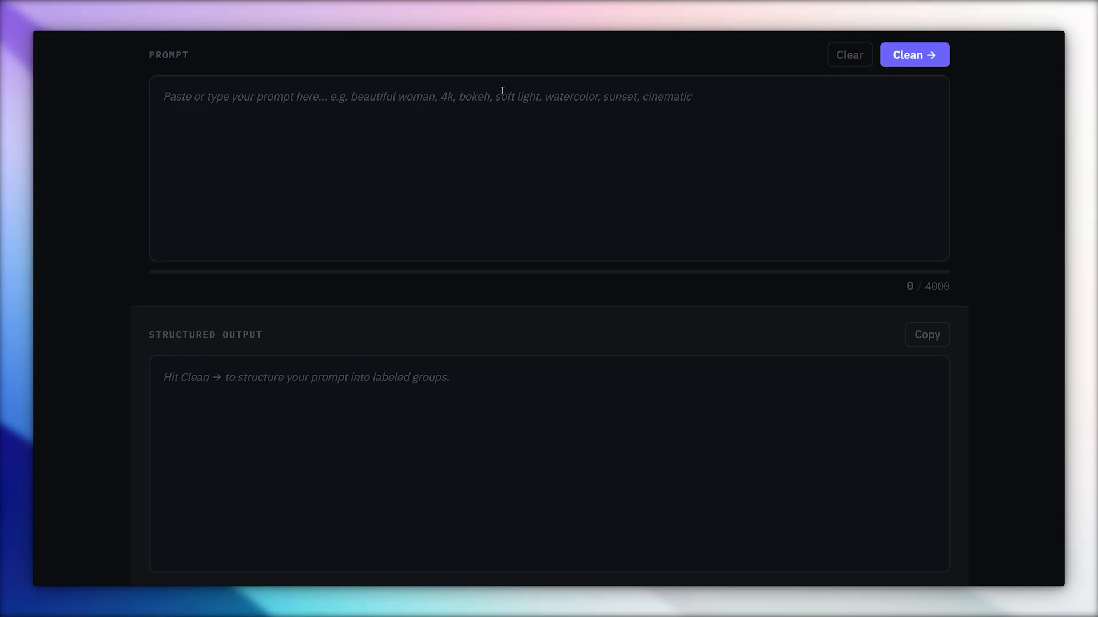
# Paste the copied video prompt into Prompt Studio, clean it into labeled groups and look through the structured output.
pyautogui.click(319, 246)
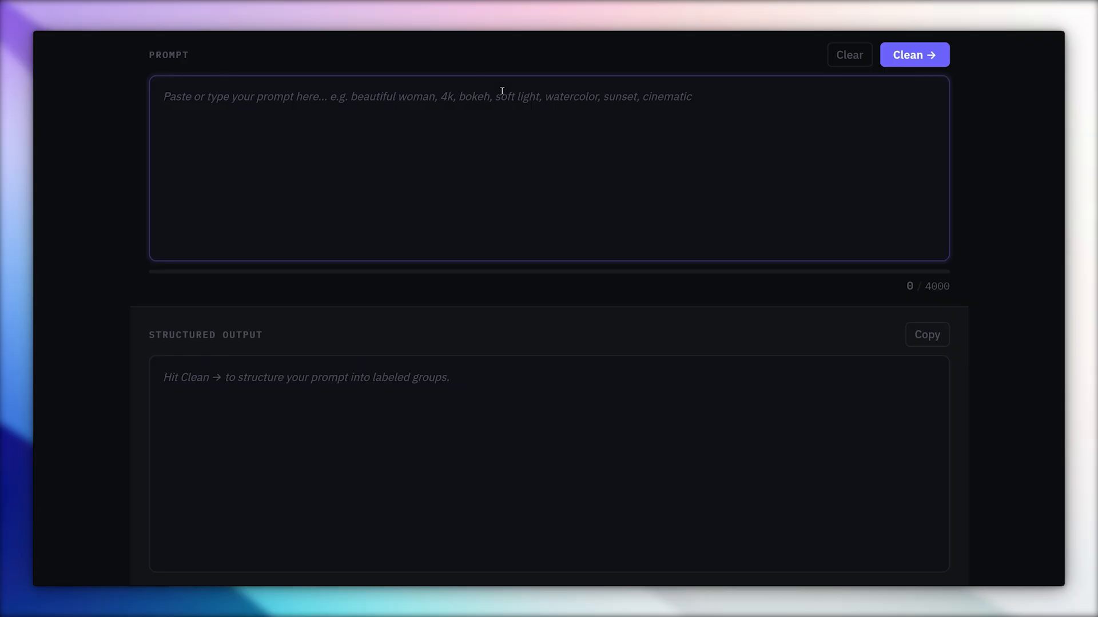
pyautogui.hotkey('ctrl', 'v')
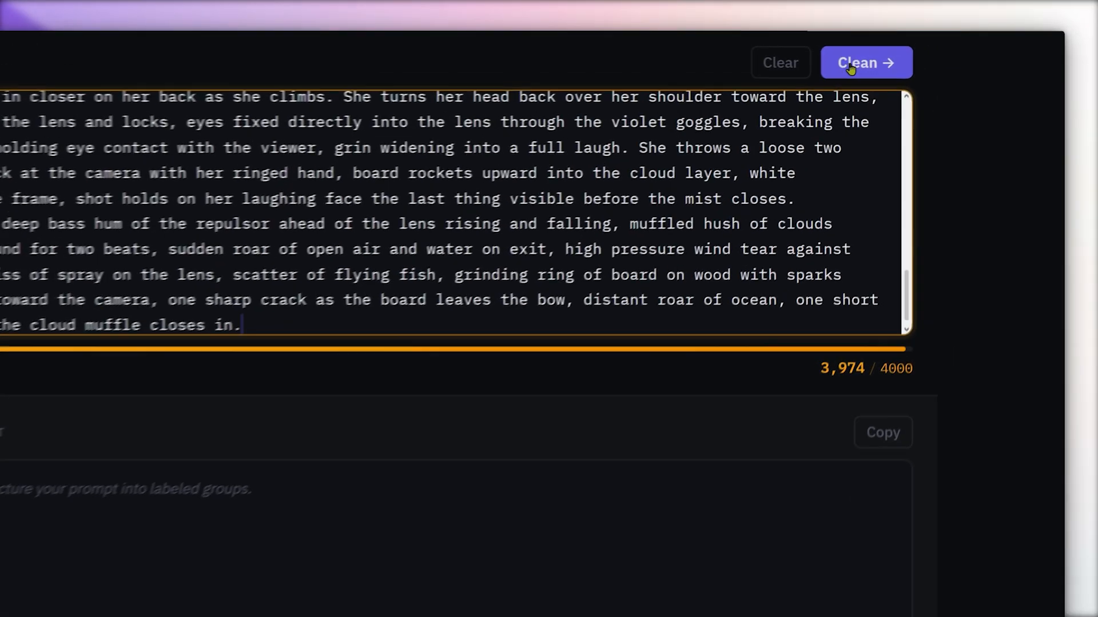
pyautogui.click(903, 57)
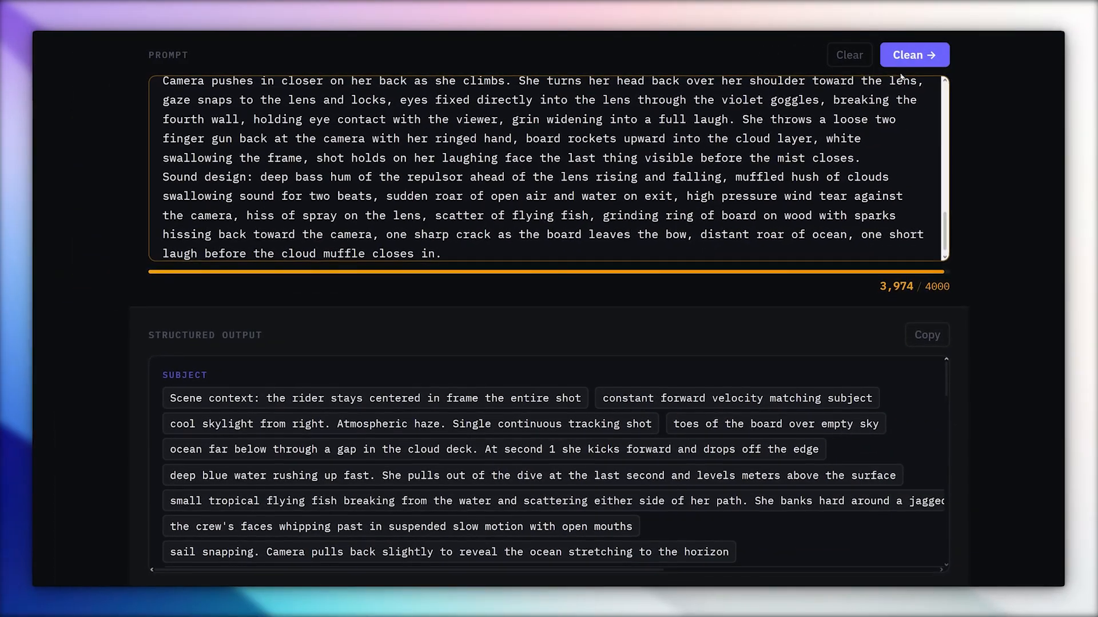
pyautogui.moveTo(948, 382); pyautogui.dragTo(947, 433)
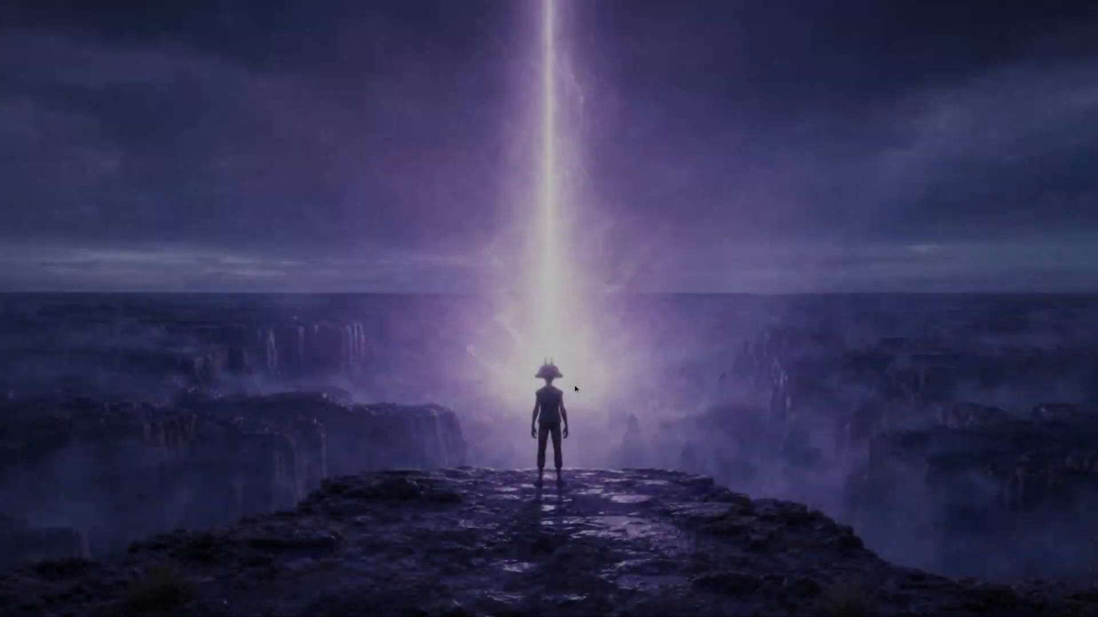
pyautogui.scroll(-10, 575, 390)
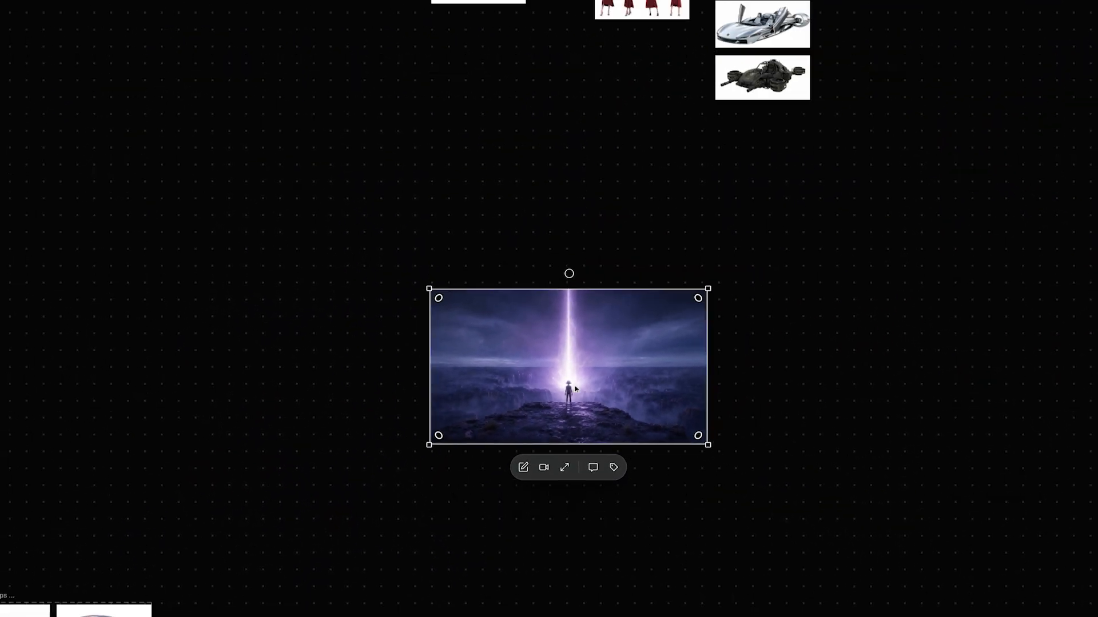
pyautogui.scroll(-10, 576, 388)
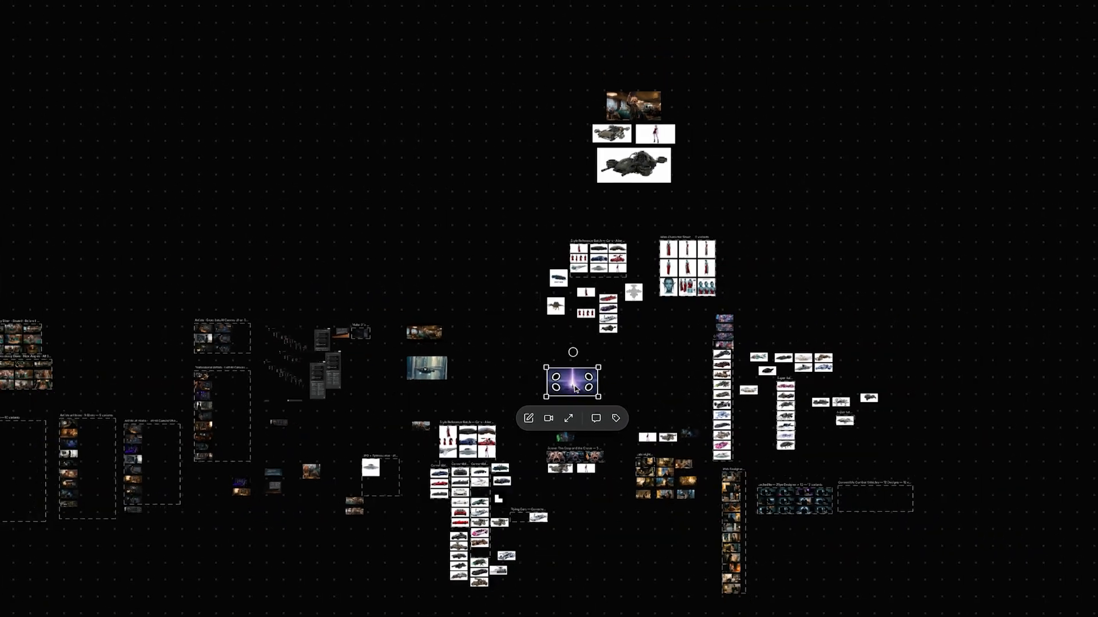